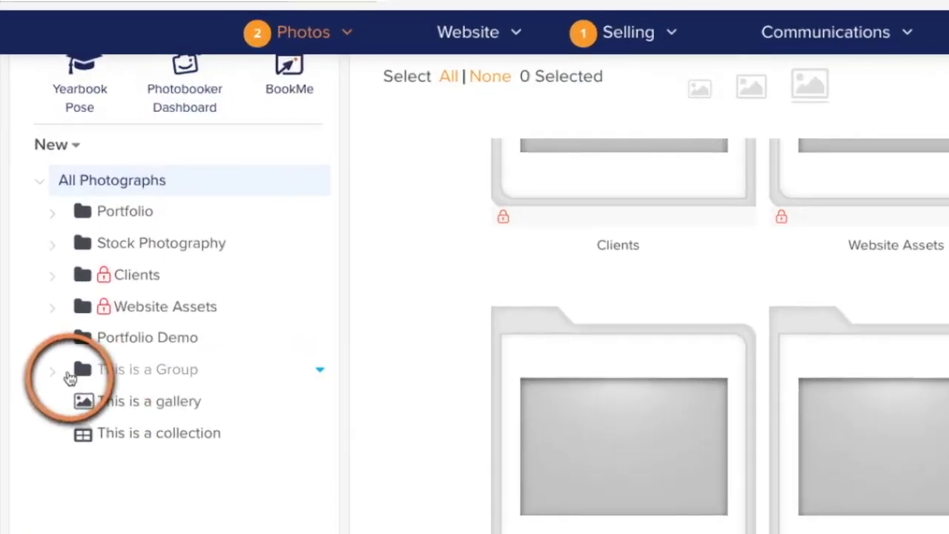
# - Open the sample group "This is a Group" and the sample gallery "This is a gallery" to examine what each can contain
pyautogui.moveTo(67, 377); pyautogui.dragTo(118, 378)
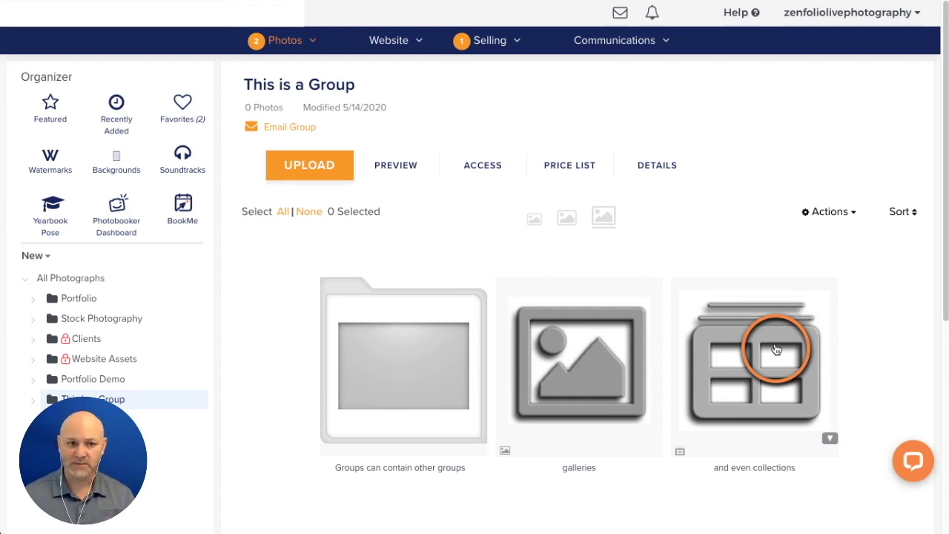
pyautogui.scroll(-2, 47, 236)
pyautogui.click(34, 225)
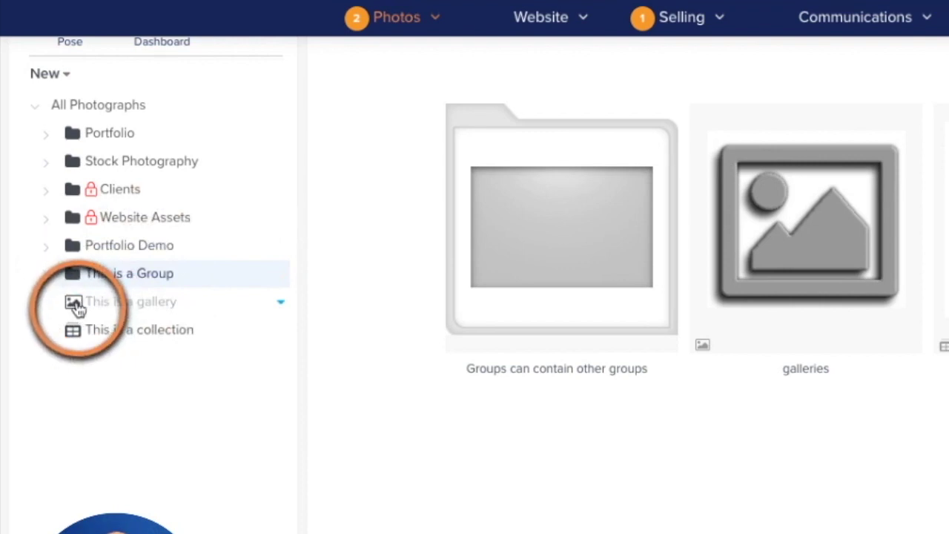
pyautogui.click(78, 307)
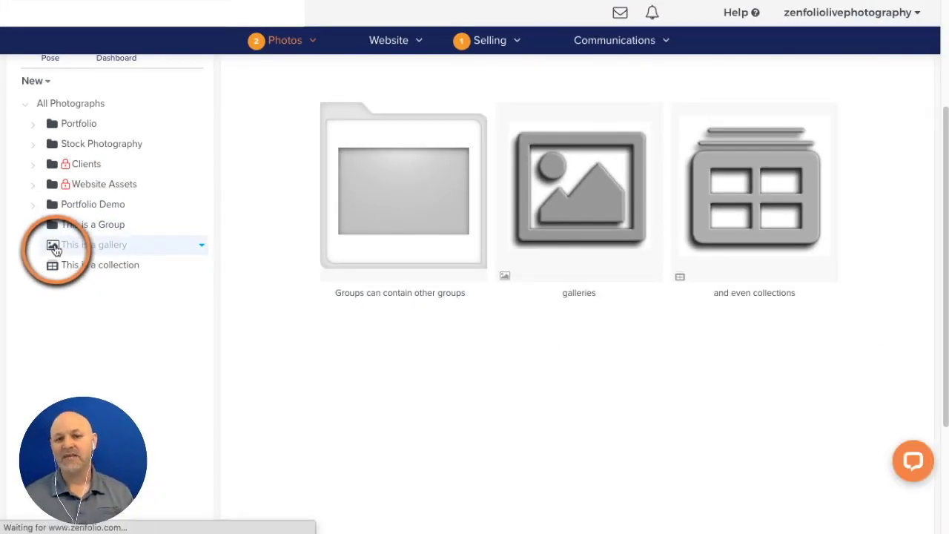
pyautogui.scroll(-2, 101, 286)
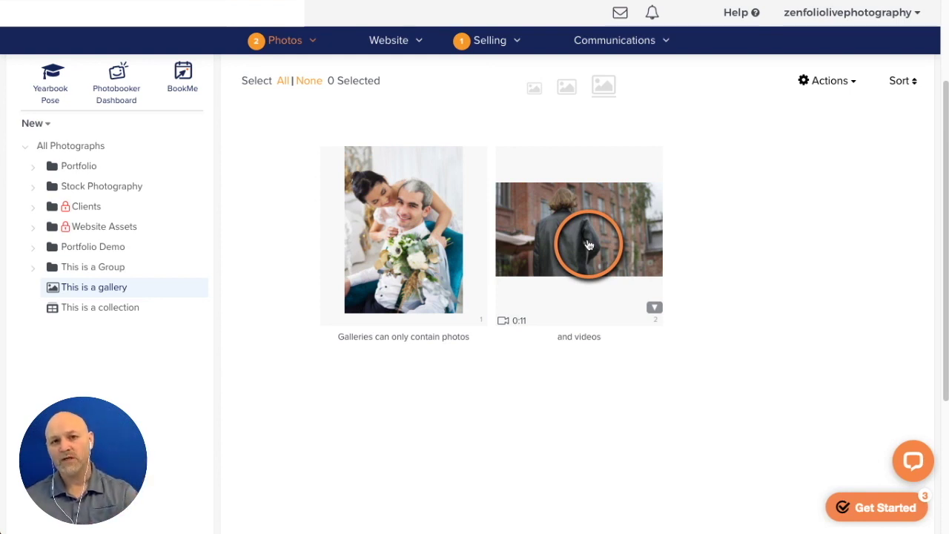
# - Open the sample collection "This is a collection" and examine the photos and video gathered in it
pyautogui.click(80, 315)
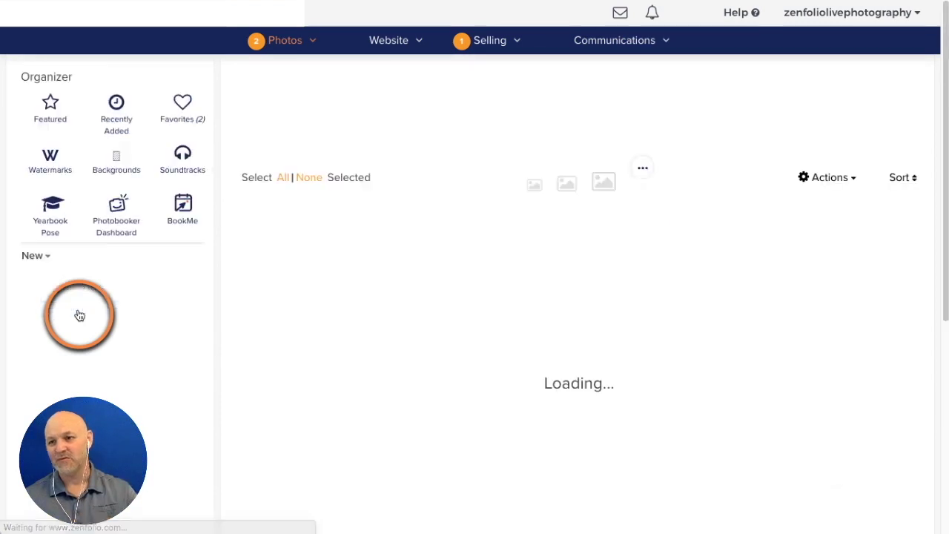
pyautogui.scroll(-3, 106, 318)
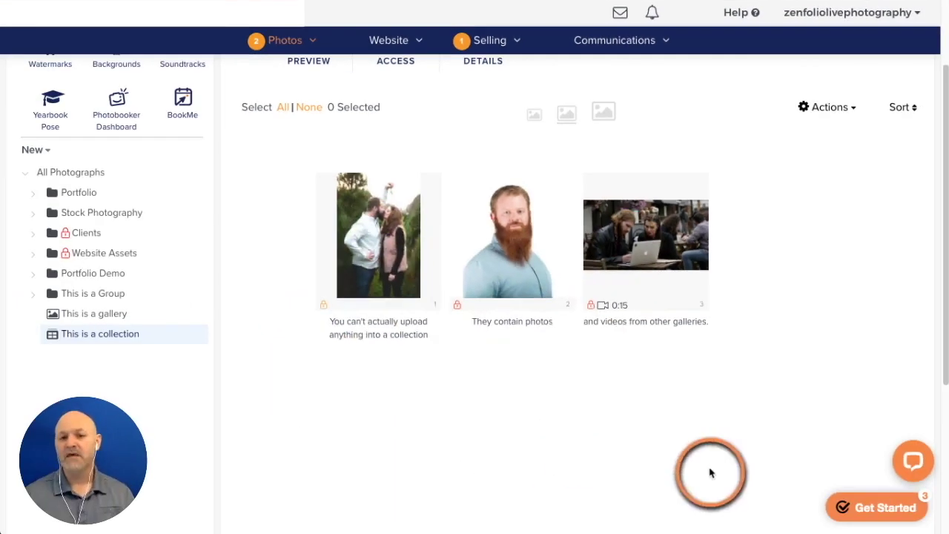
pyautogui.scroll(1, 709, 473)
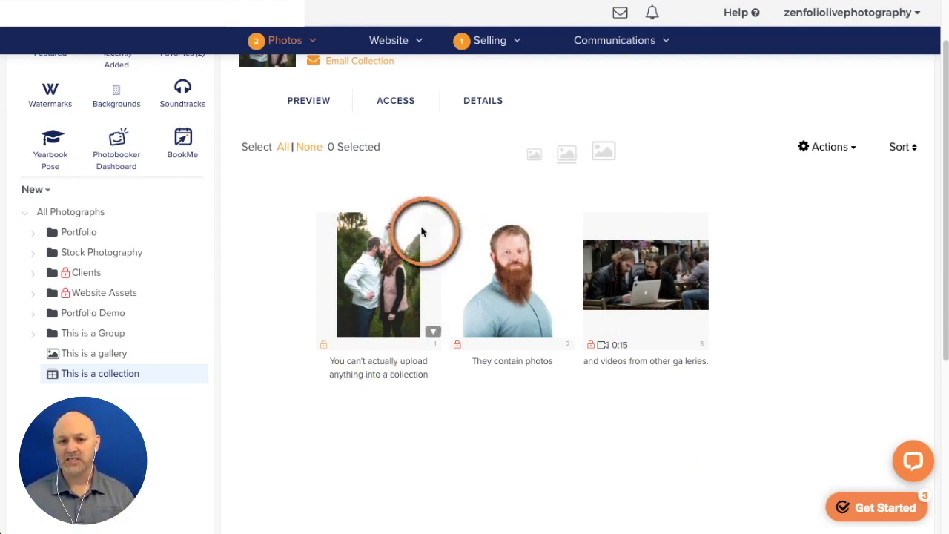
pyautogui.click(378, 237)
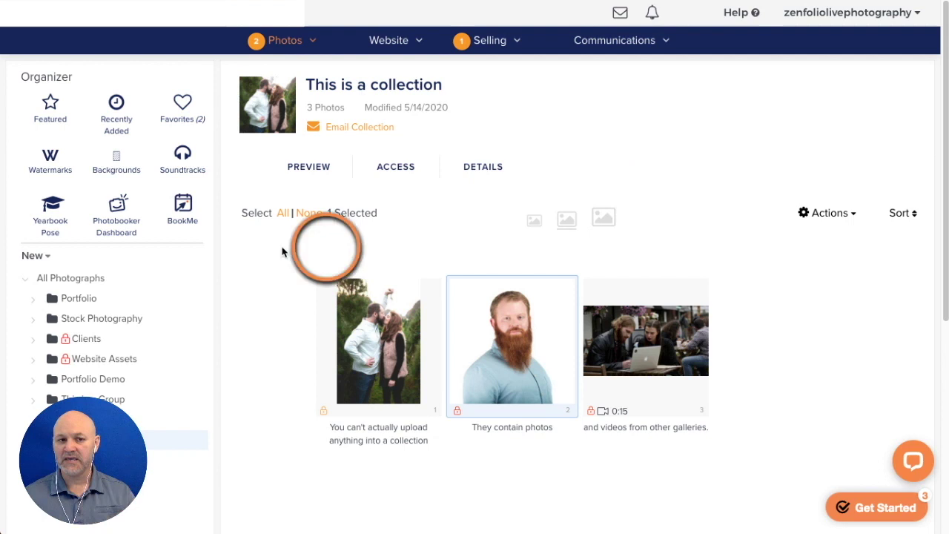
pyautogui.scroll(-1, 111, 282)
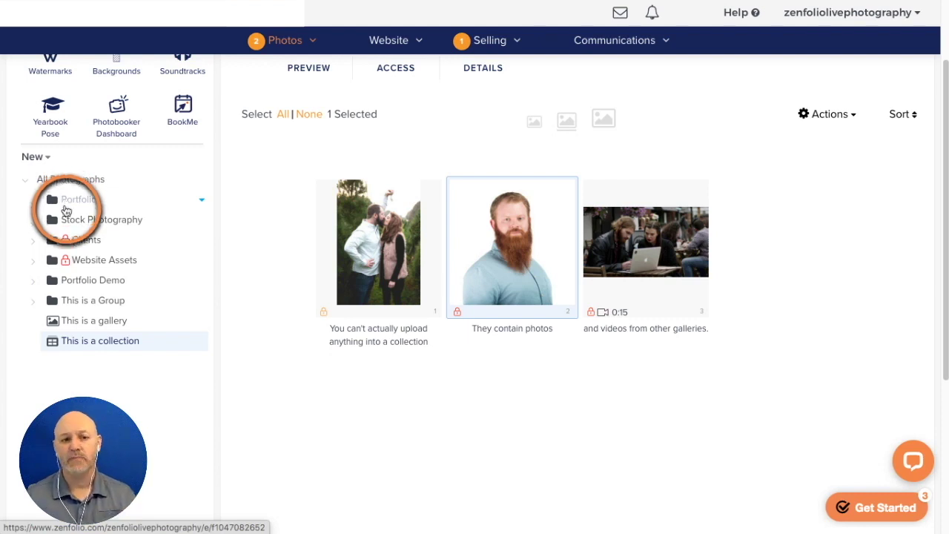
# - Expand the Portfolio group in the folder tree and open it to view its galleries
pyautogui.click(33, 201)
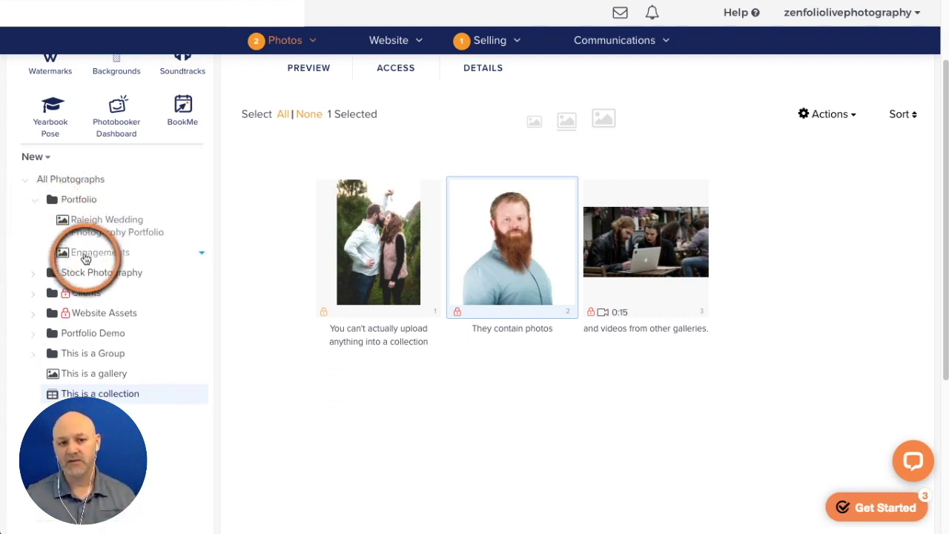
pyautogui.click(41, 203)
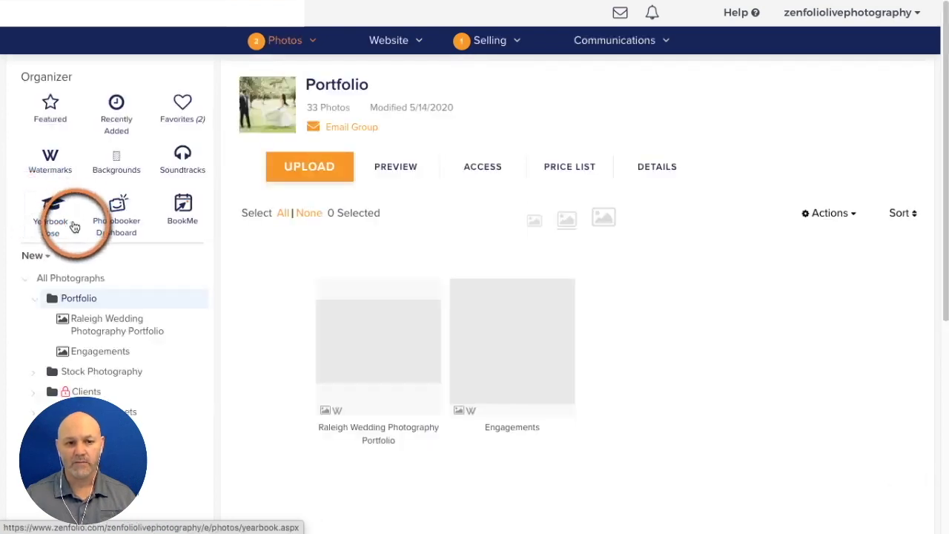
pyautogui.scroll(-1, 119, 281)
pyautogui.scroll(-1, 30, 300)
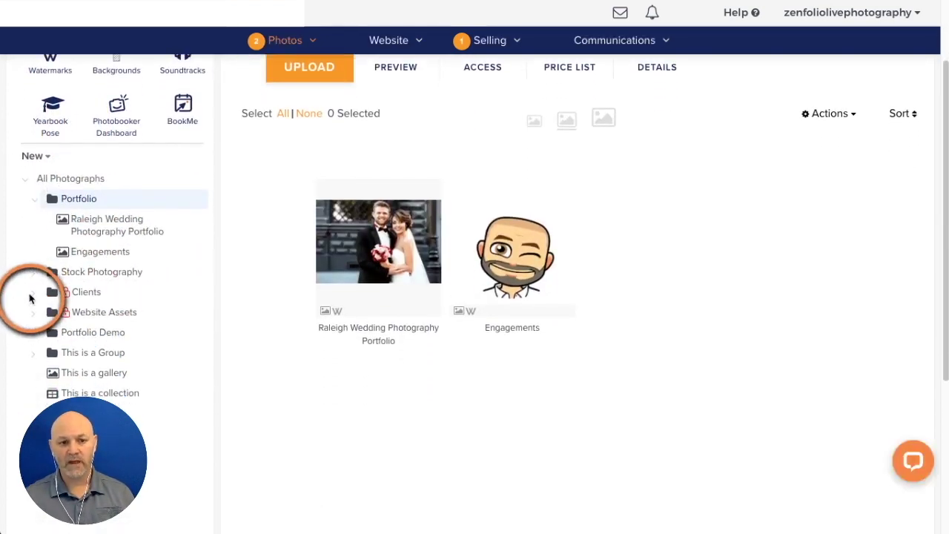
# - Expand Clients, 2020 and Engagements in the folder tree and view the couple's gallery inside Engagements
pyautogui.click(33, 295)
pyautogui.scroll(-2, 81, 285)
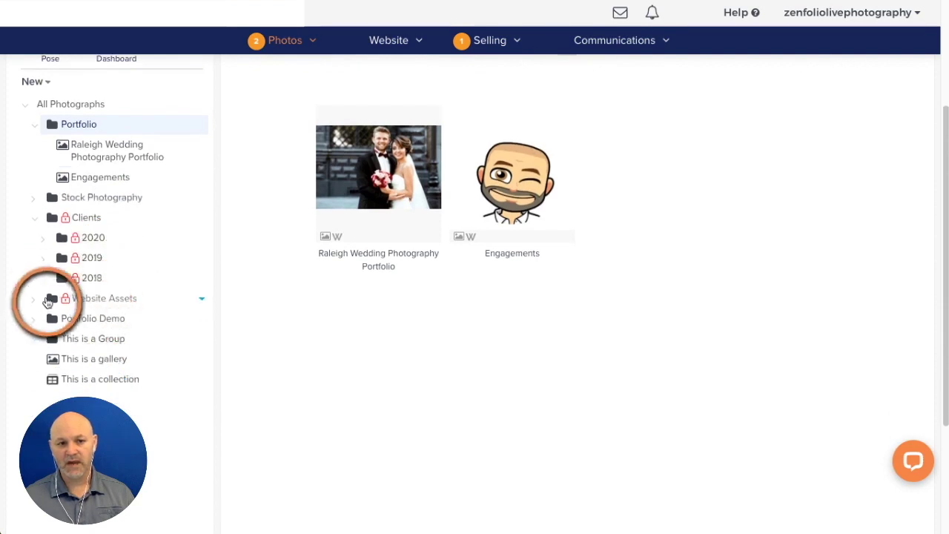
pyautogui.click(42, 238)
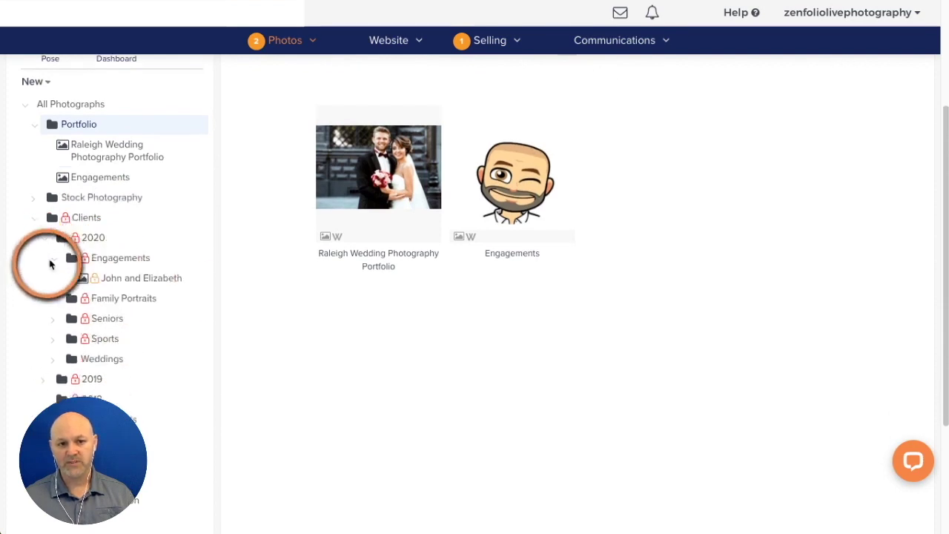
pyautogui.click(126, 280)
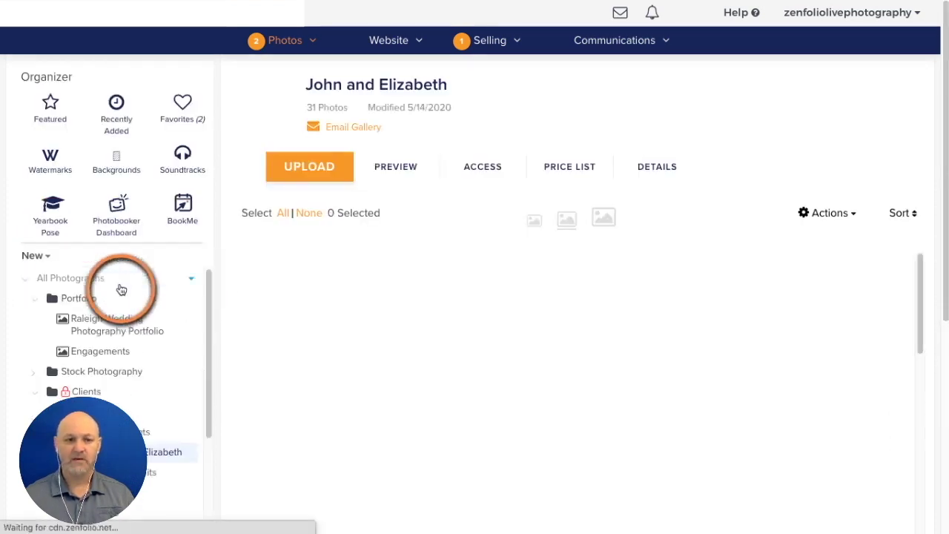
pyautogui.scroll(-2, 131, 271)
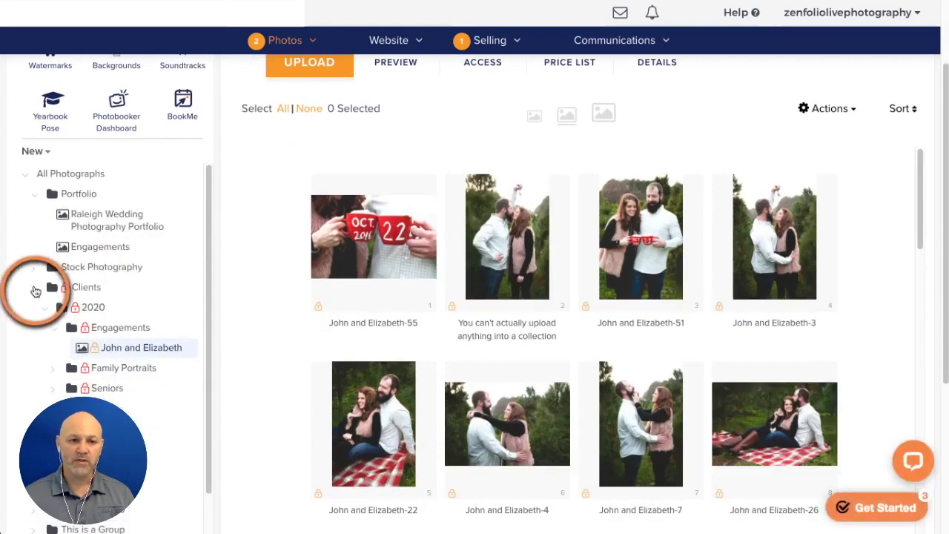
# - Collapse the Clients and Portfolio groups in the folder tree, leaving the Clients group open
pyautogui.click(34, 290)
pyautogui.scroll(1, 96, 260)
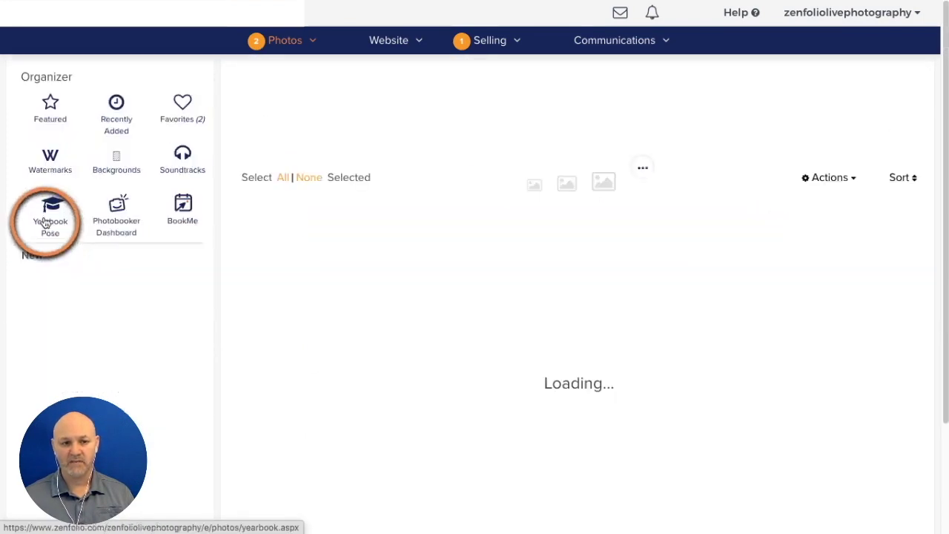
pyautogui.click(35, 297)
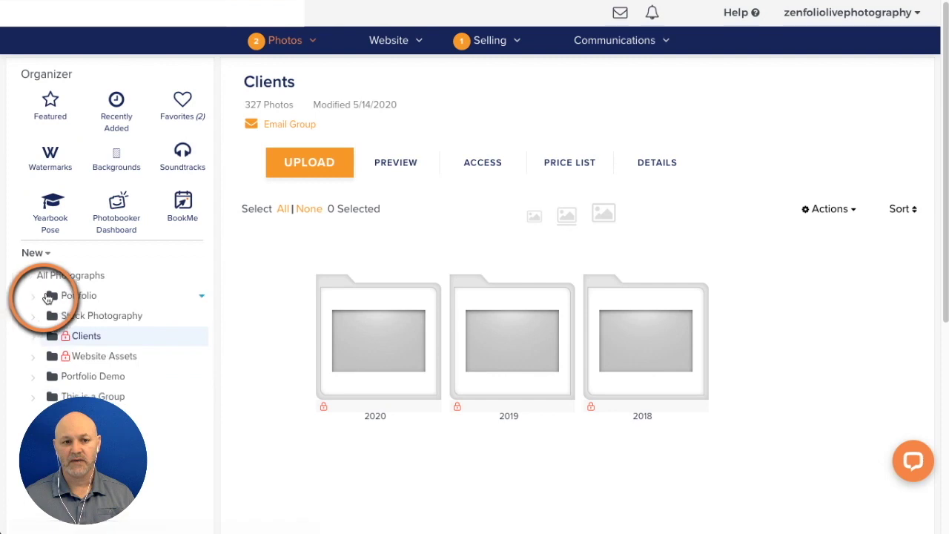
# - Create a new group named "Clients 2" directly under All Photographs
pyautogui.scroll(-3, 140, 276)
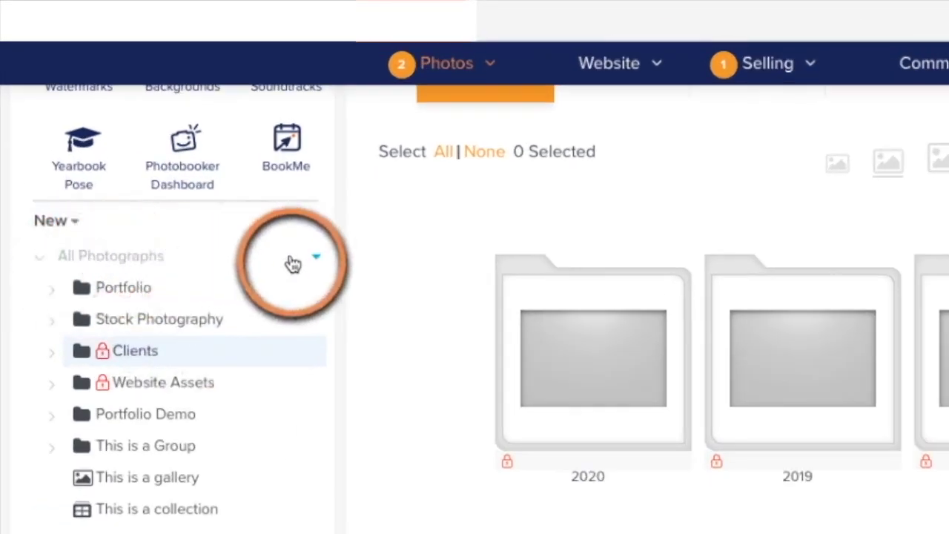
pyautogui.click(316, 259)
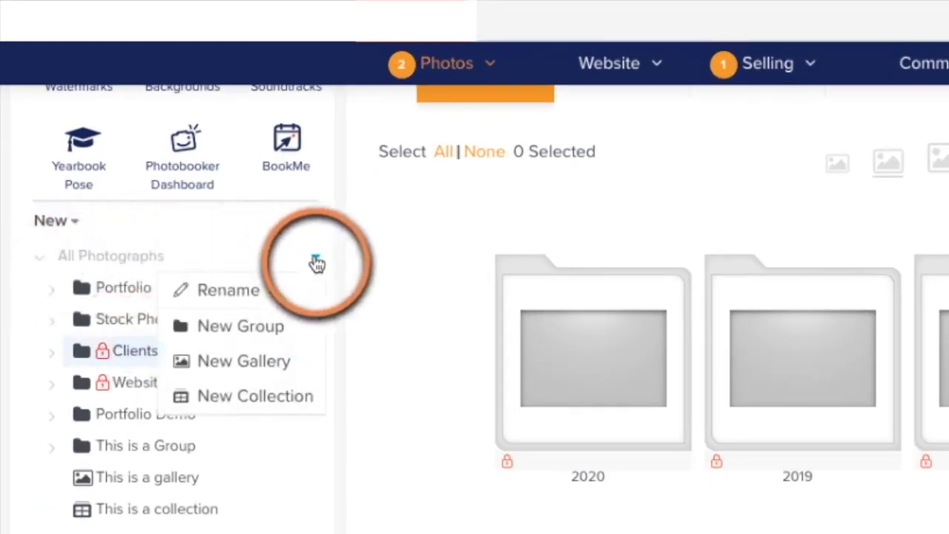
pyautogui.click(252, 323)
pyautogui.write('Clients 2')
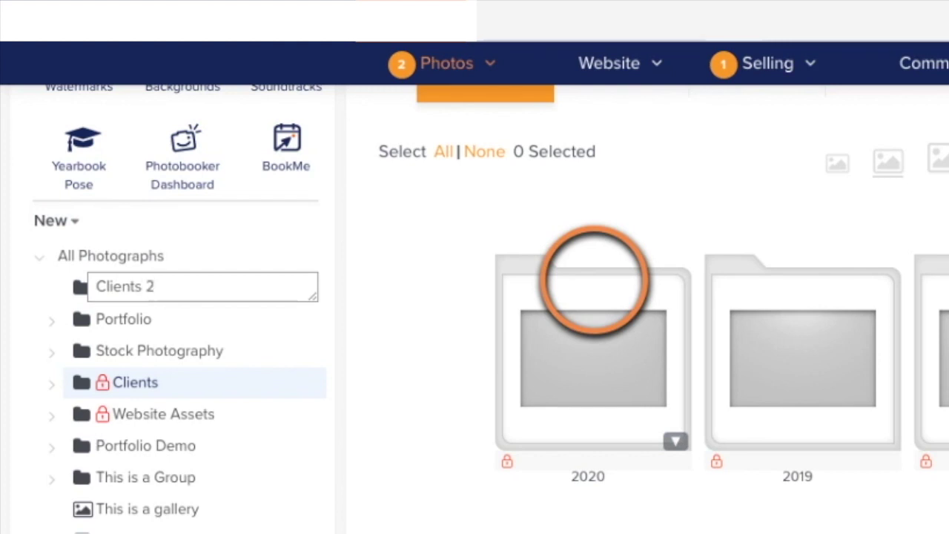
pyautogui.press('Return')
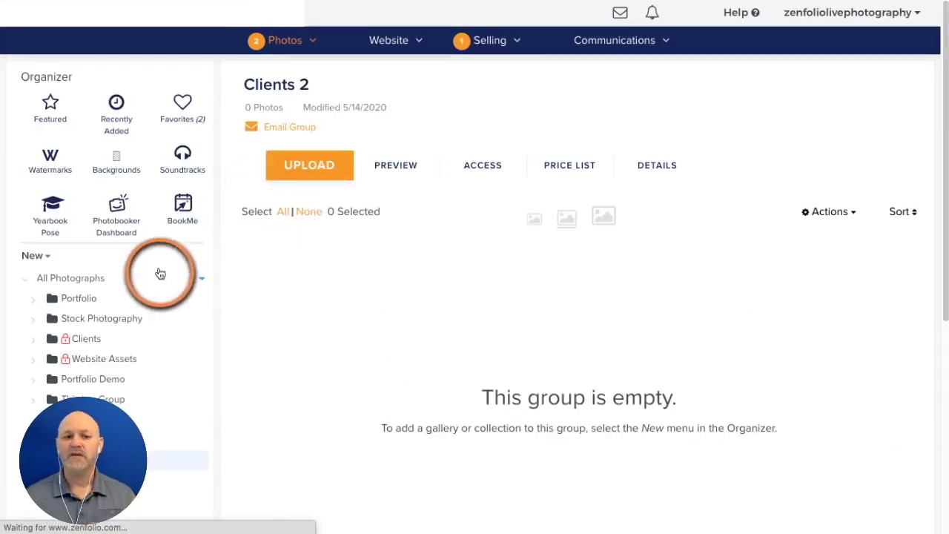
# - Create a new group named "2020" inside the Clients 2 group
pyautogui.scroll(-3, 158, 273)
pyautogui.scroll(1, 168, 305)
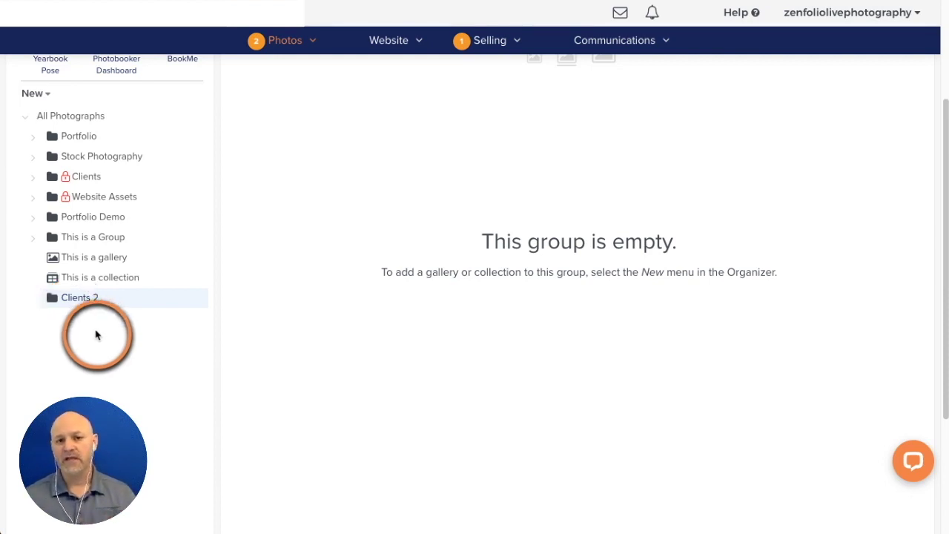
pyautogui.moveTo(66, 300)
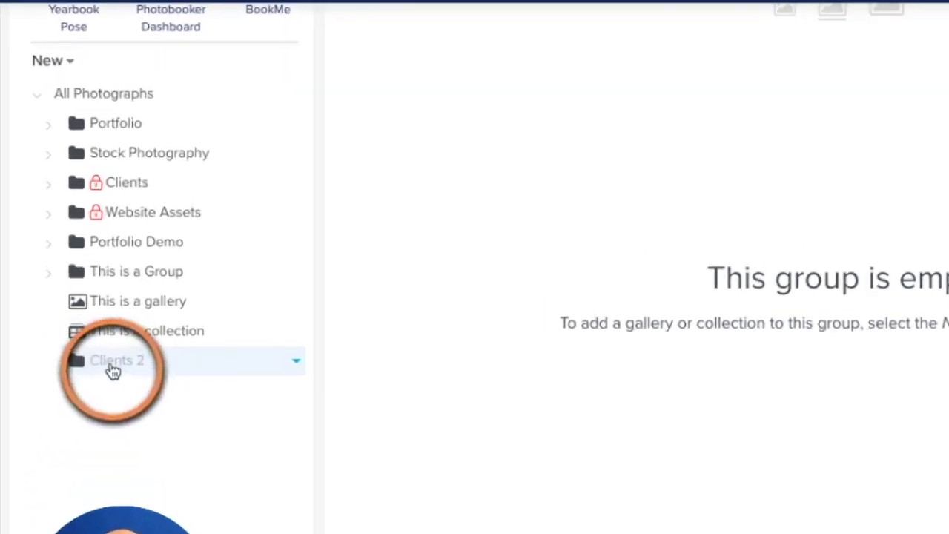
pyautogui.click(202, 297)
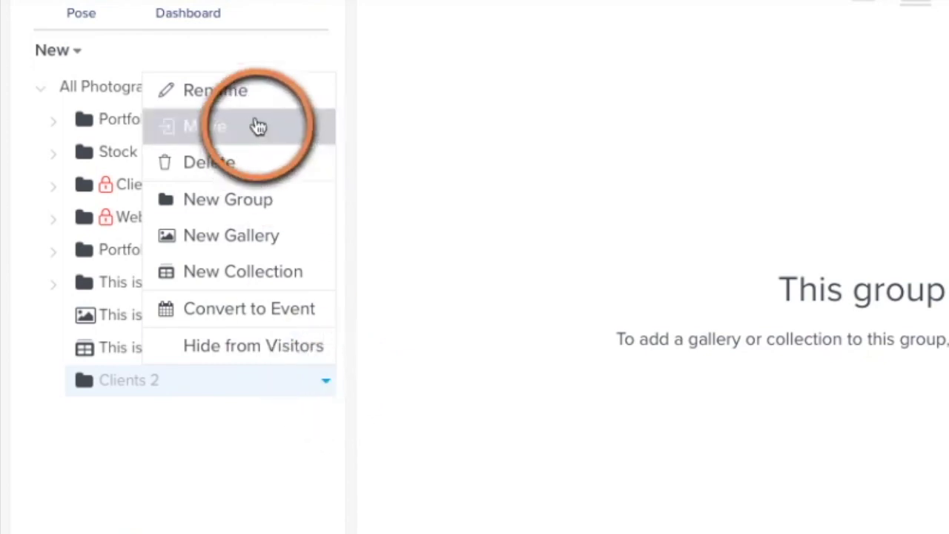
pyautogui.click(245, 202)
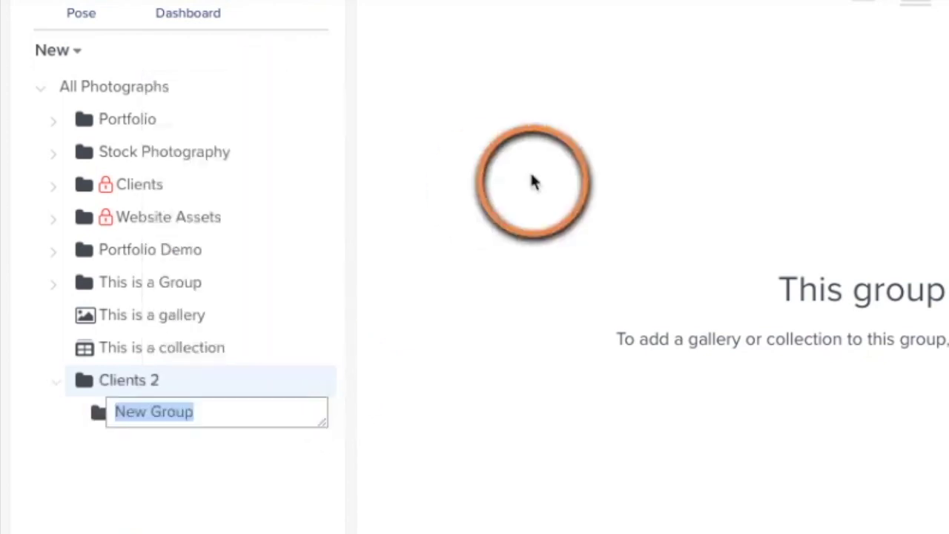
pyautogui.write('2')
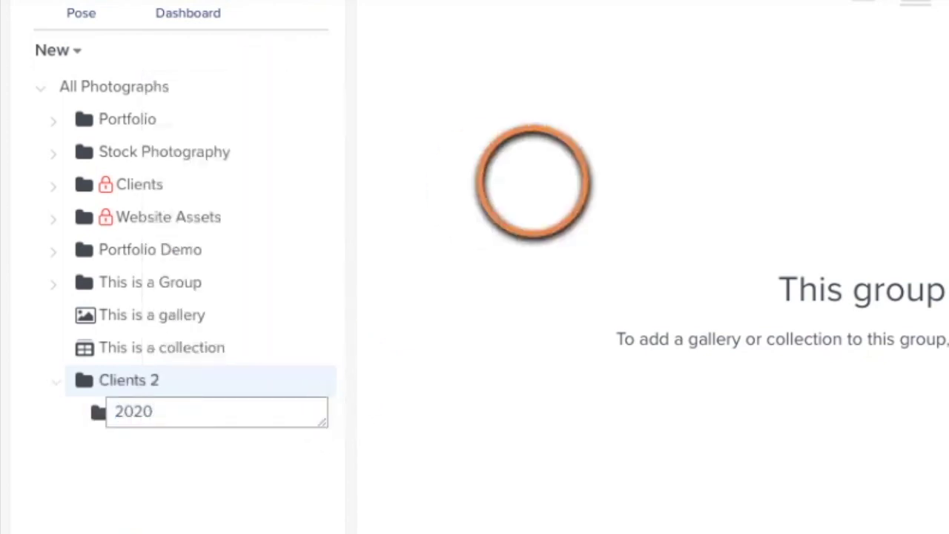
pyautogui.write('020')
pyautogui.click(531, 182)
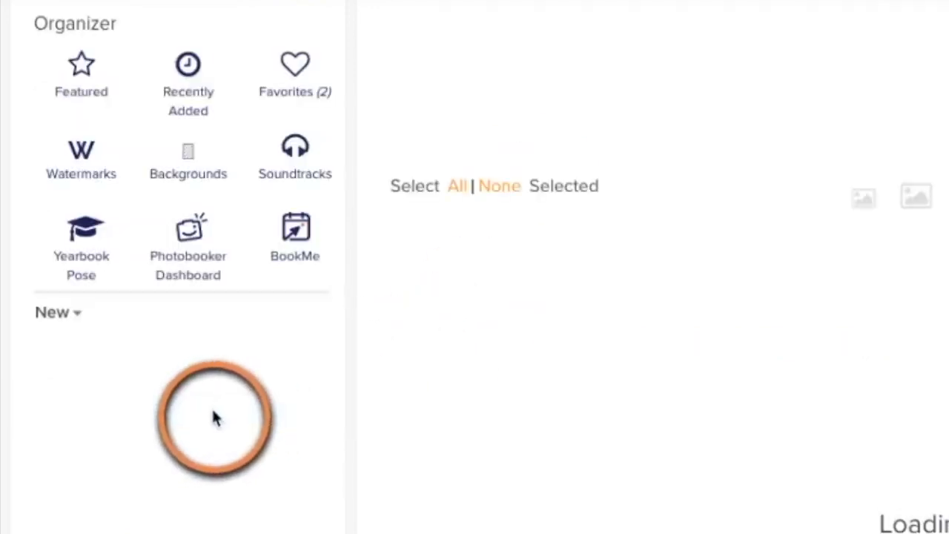
# - Create a new group named "Portraits" inside the 2020 group of Clients 2
pyautogui.scroll(-3, 250, 383)
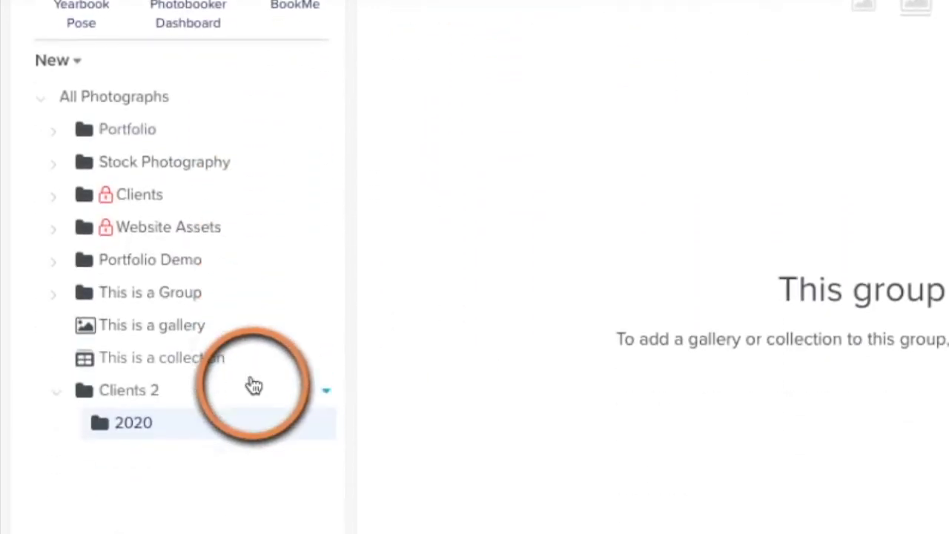
pyautogui.click(325, 427)
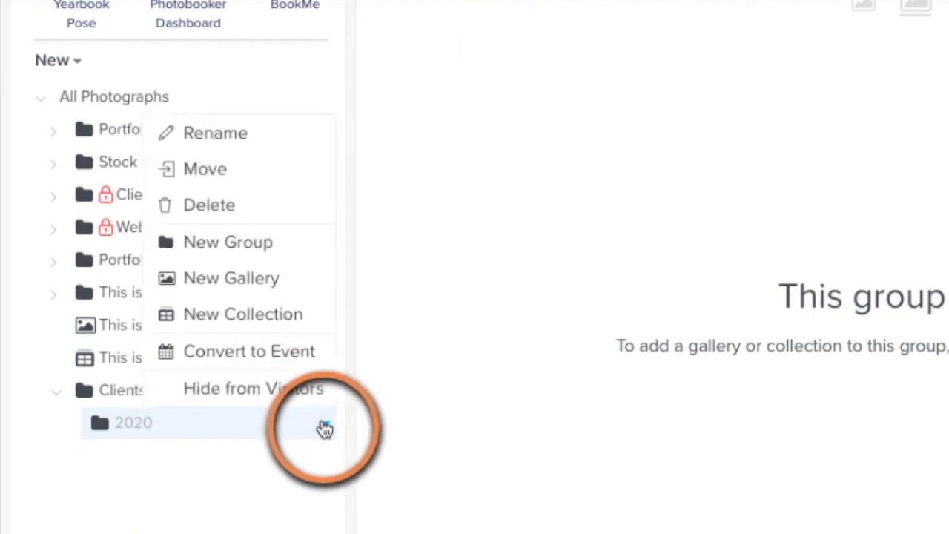
pyautogui.click(267, 260)
pyautogui.write('Portraits')
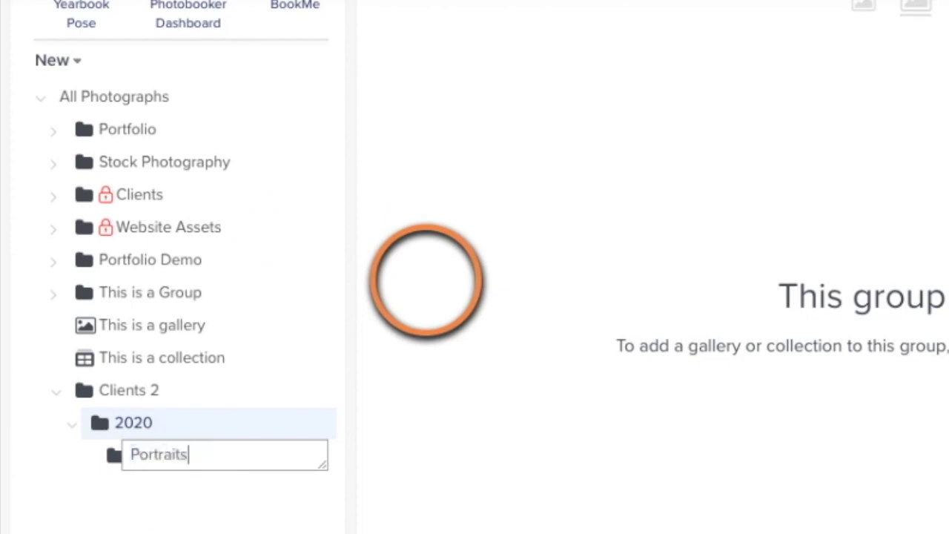
pyautogui.press('Return')
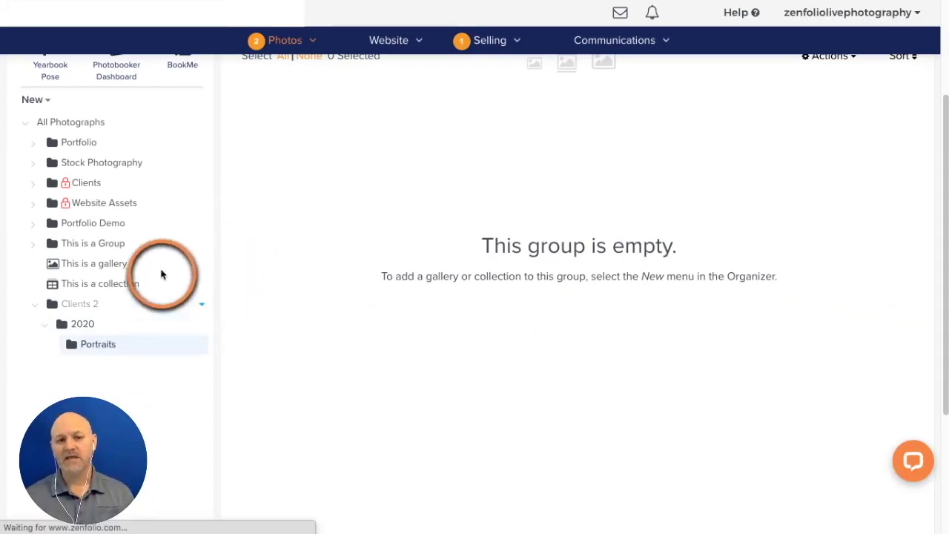
# - Create a new group named "Weddings" inside the 2020 group of Clients 2
pyautogui.scroll(-3, 165, 286)
pyautogui.scroll(-2, 166, 286)
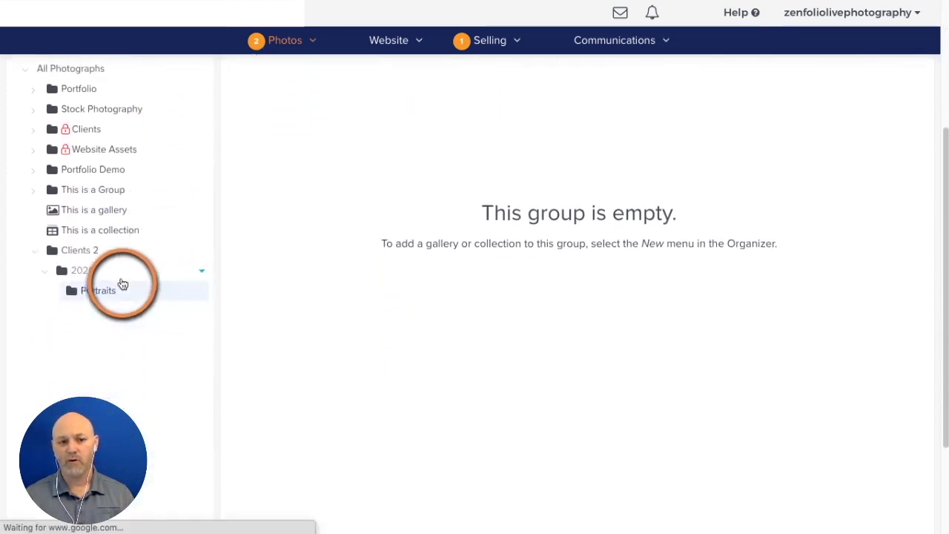
pyautogui.click(203, 273)
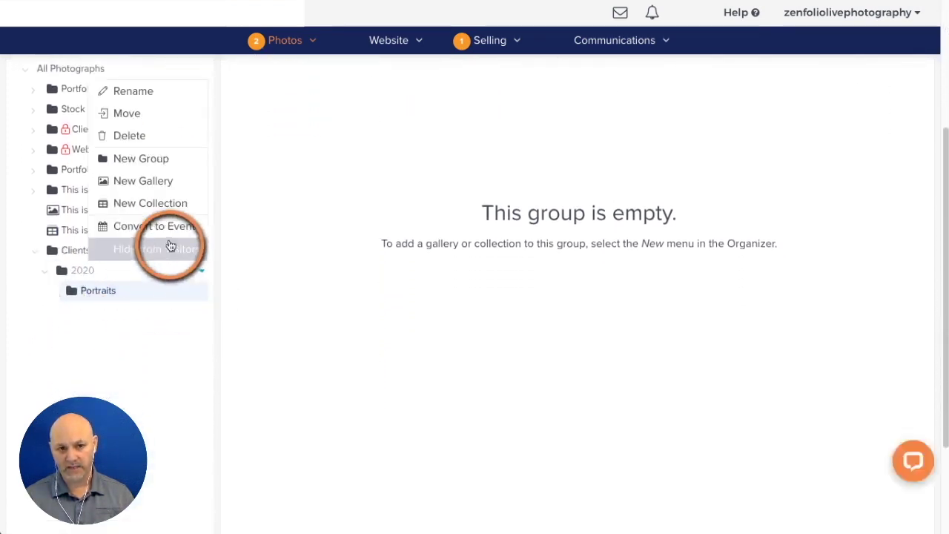
pyautogui.click(140, 163)
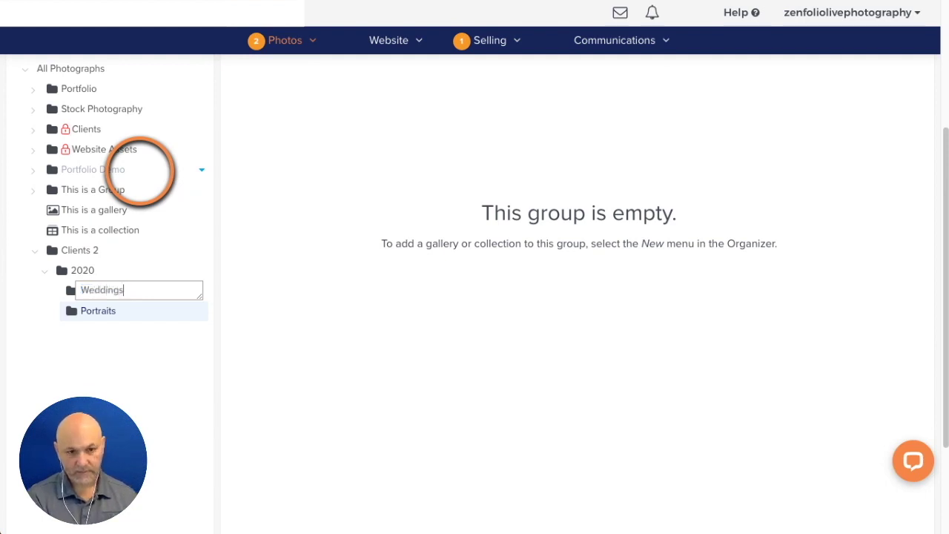
pyautogui.press('Return')
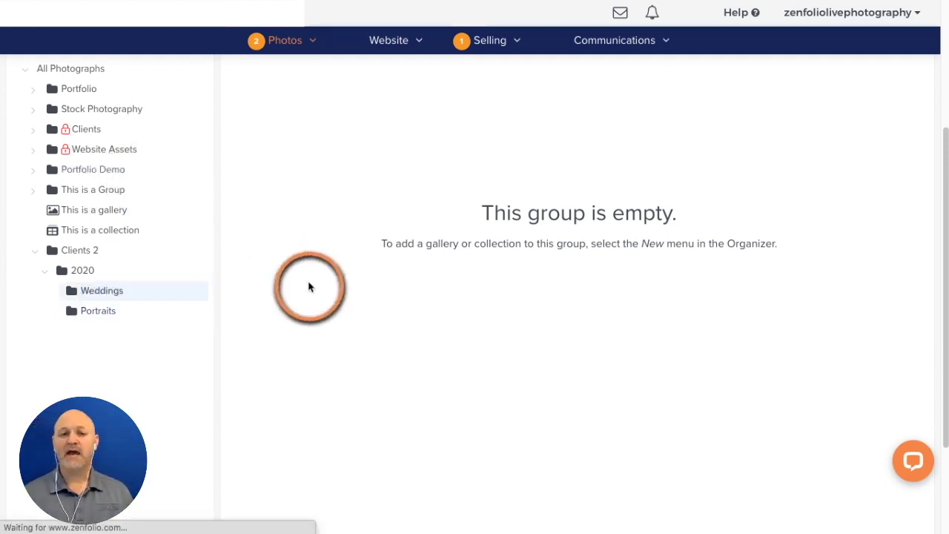
# - In the Clients 2 group's access settings, keep privacy Public, exclude photos and videos from any search results, and save
pyautogui.scroll(-2, 195, 293)
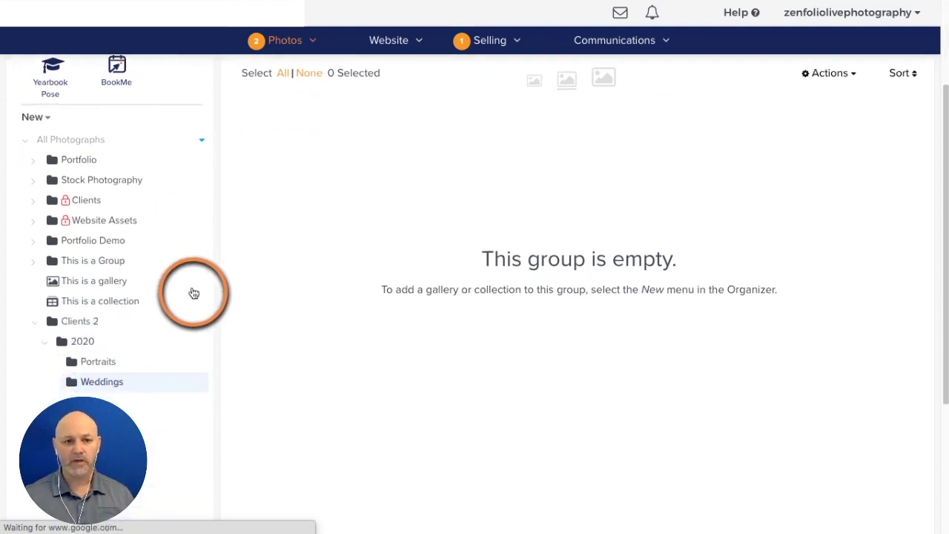
pyautogui.scroll(-2, 194, 293)
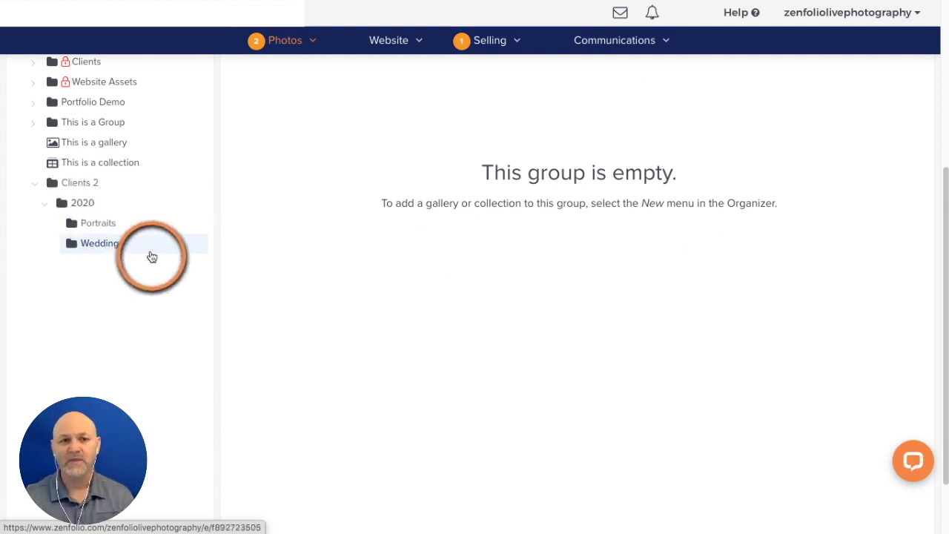
pyautogui.click(61, 190)
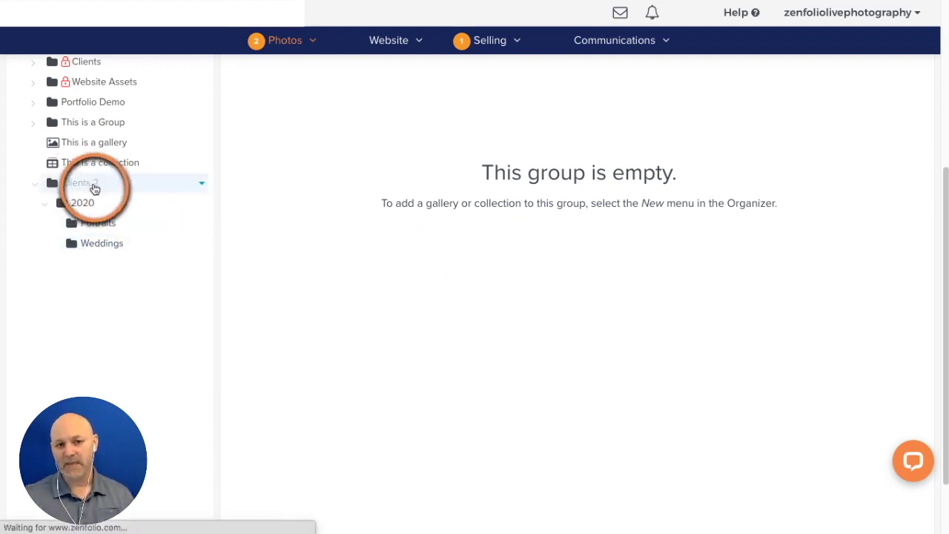
pyautogui.scroll(-3, 129, 275)
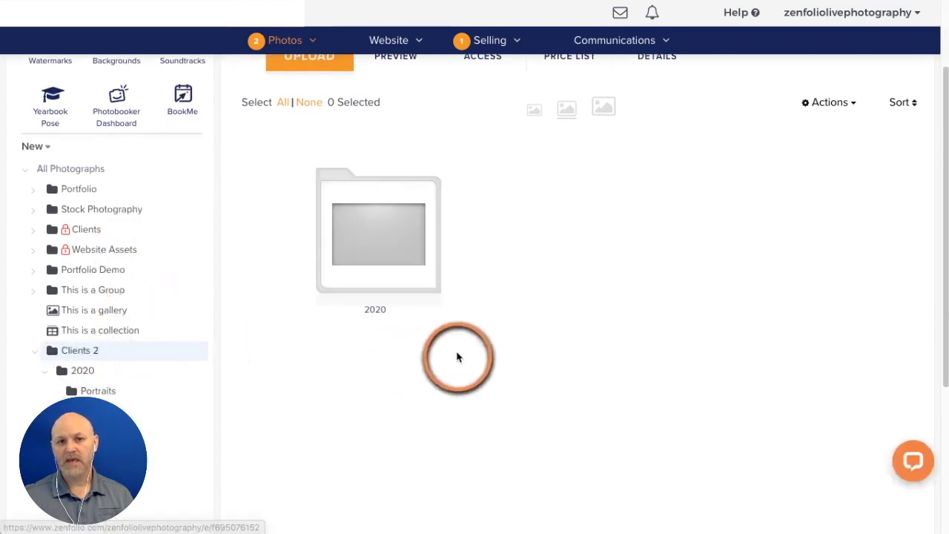
pyautogui.click(481, 102)
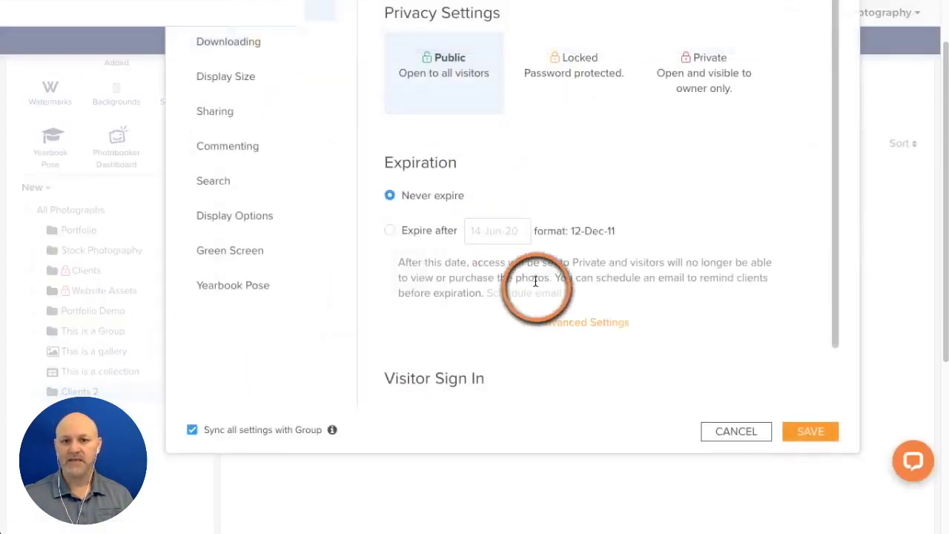
pyautogui.click(687, 87)
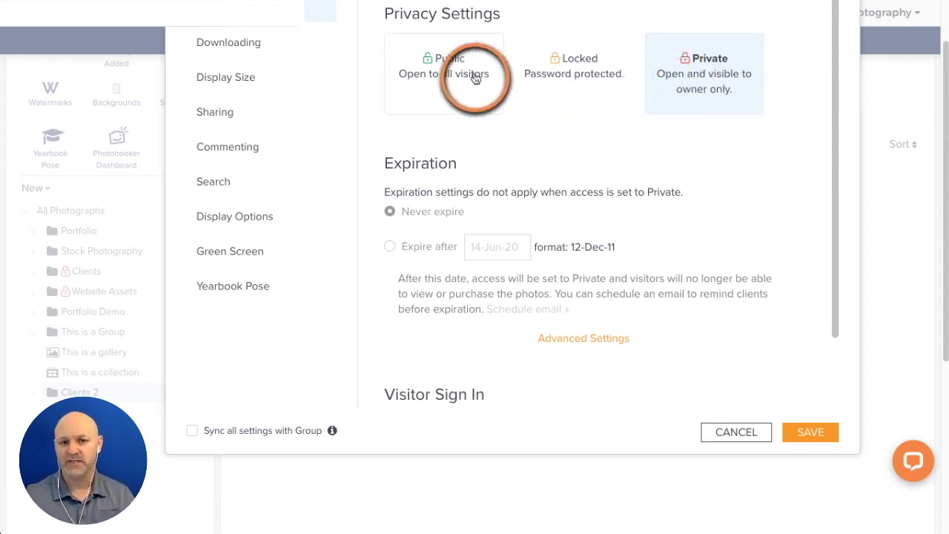
pyautogui.click(475, 77)
pyautogui.click(219, 184)
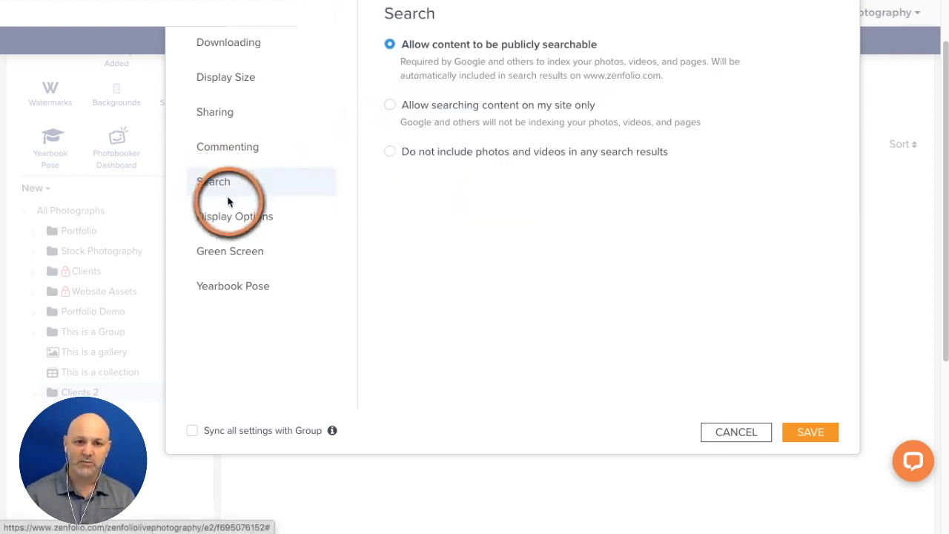
pyautogui.scroll(1, 392, 216)
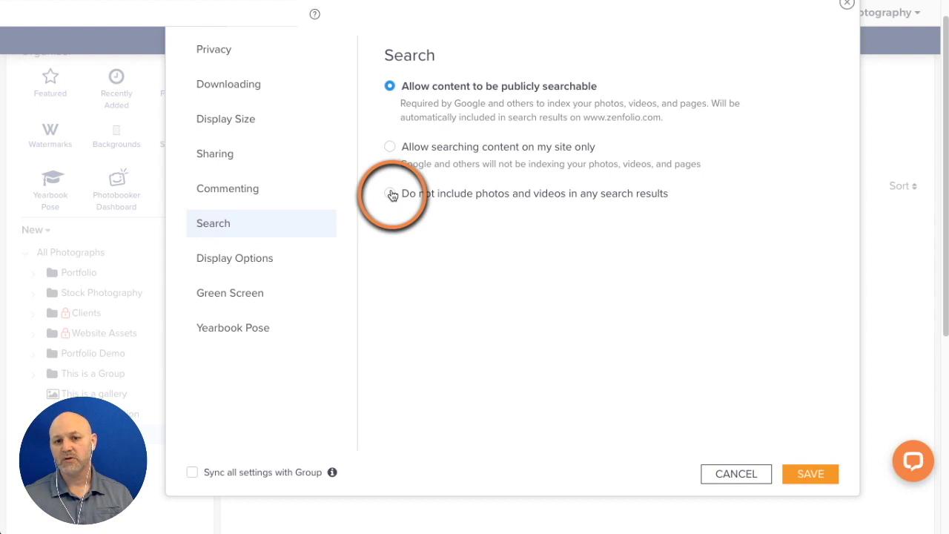
pyautogui.click(390, 194)
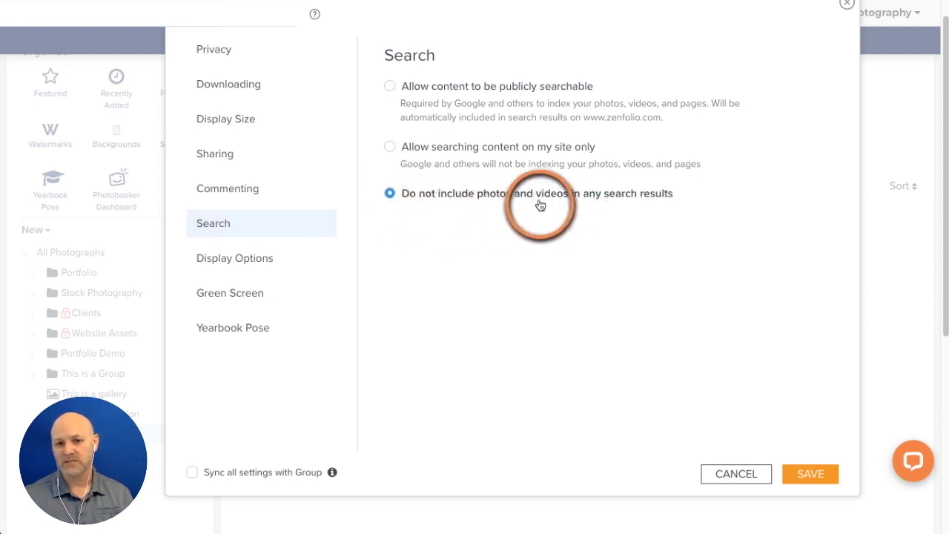
pyautogui.click(811, 471)
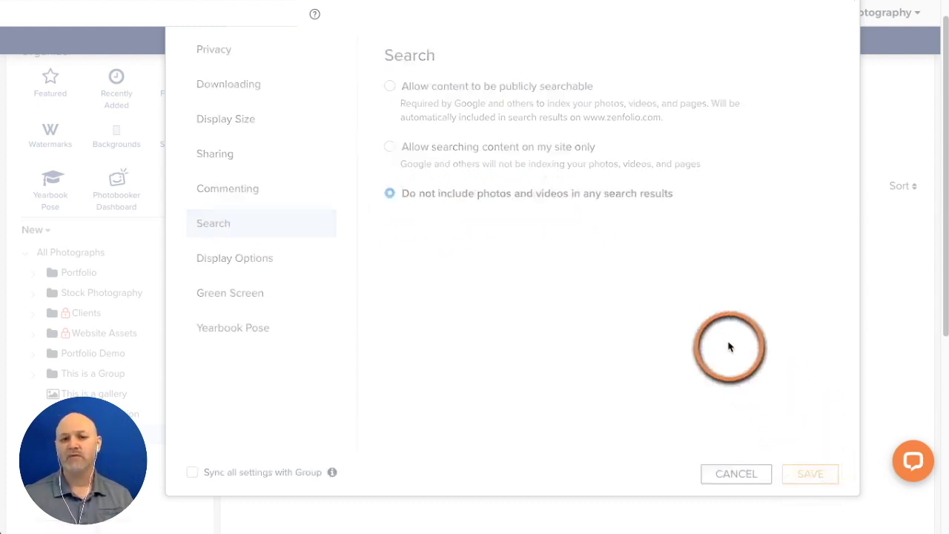
# - Set the Clients 2 group's privacy to Private in its access settings and save
pyautogui.scroll(-3, 254, 313)
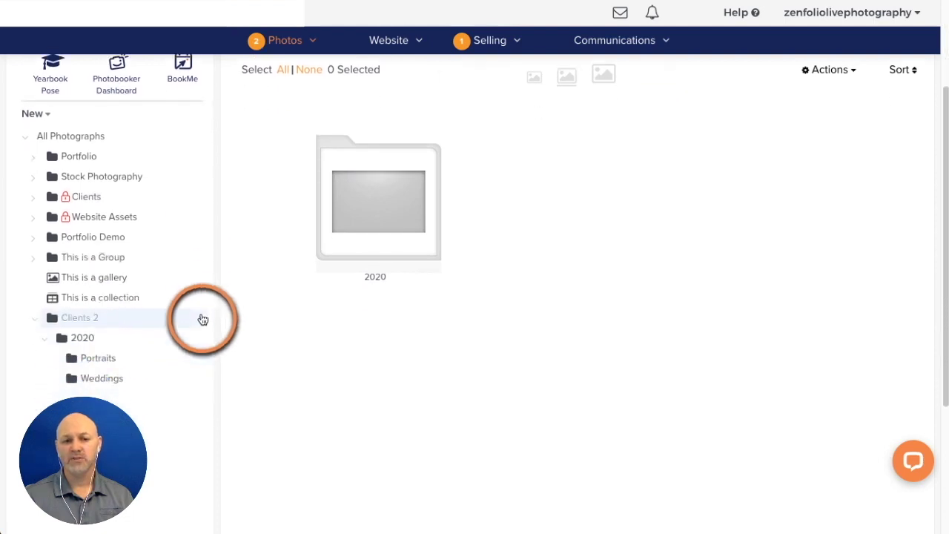
pyautogui.scroll(-1, 203, 319)
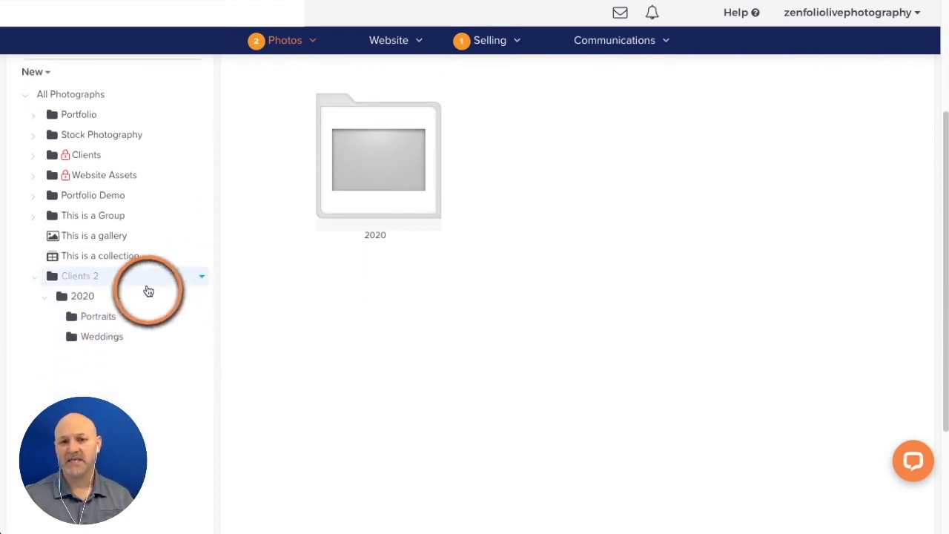
pyautogui.scroll(3, 494, 324)
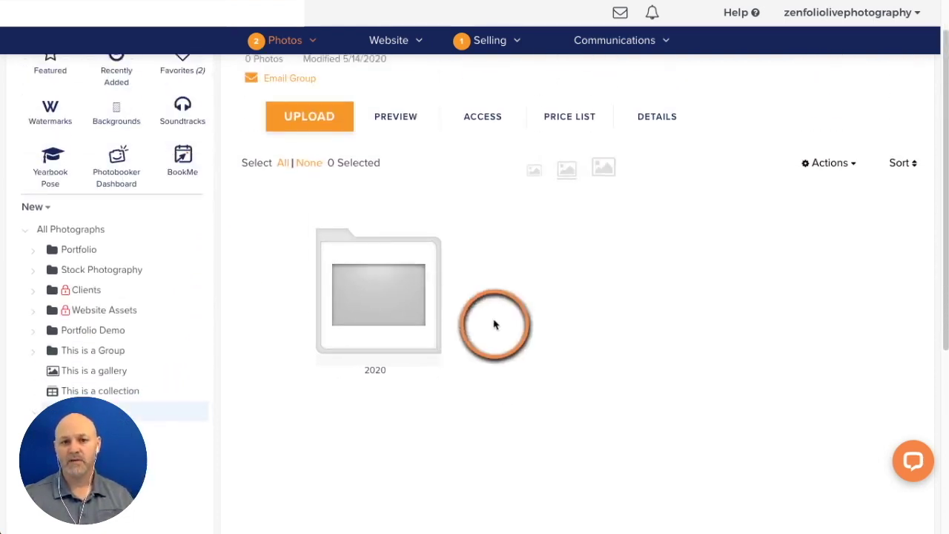
pyautogui.click(483, 119)
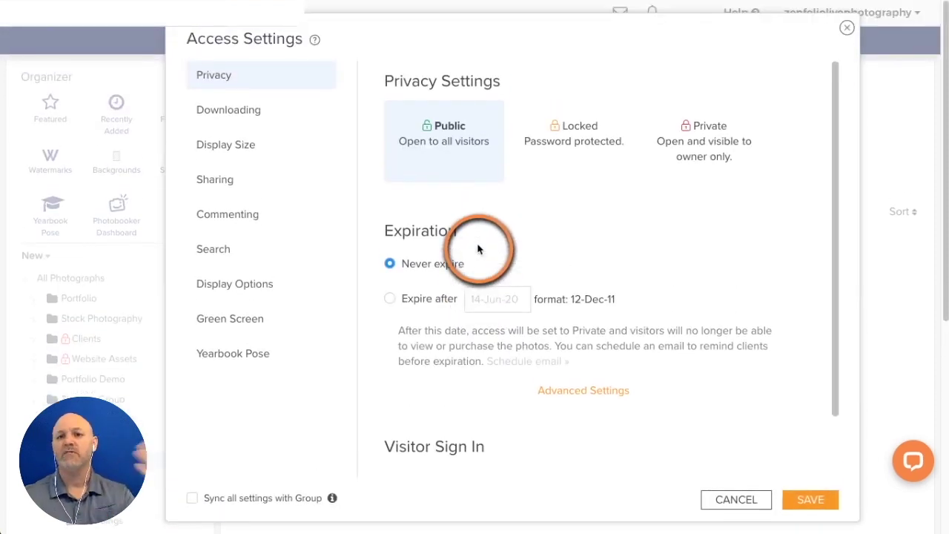
pyautogui.click(702, 141)
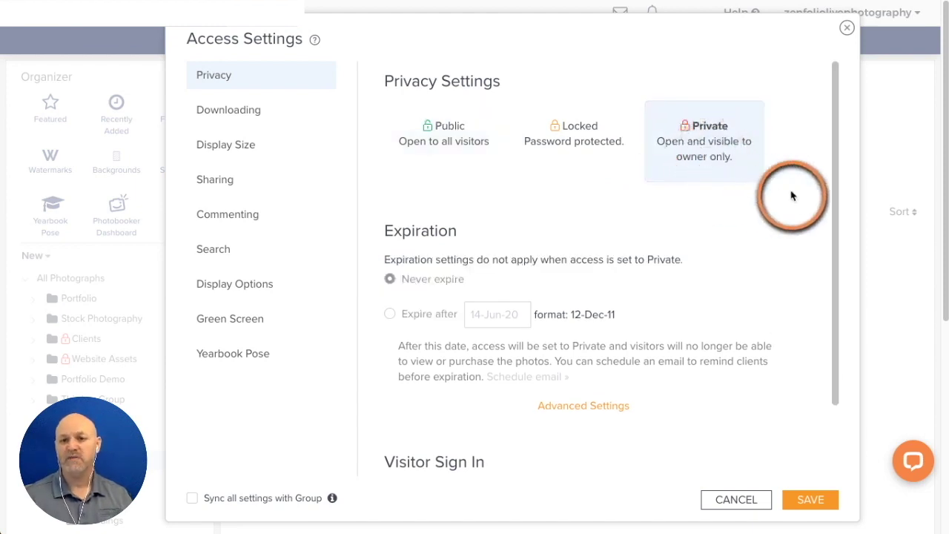
pyautogui.scroll(-2, 837, 208)
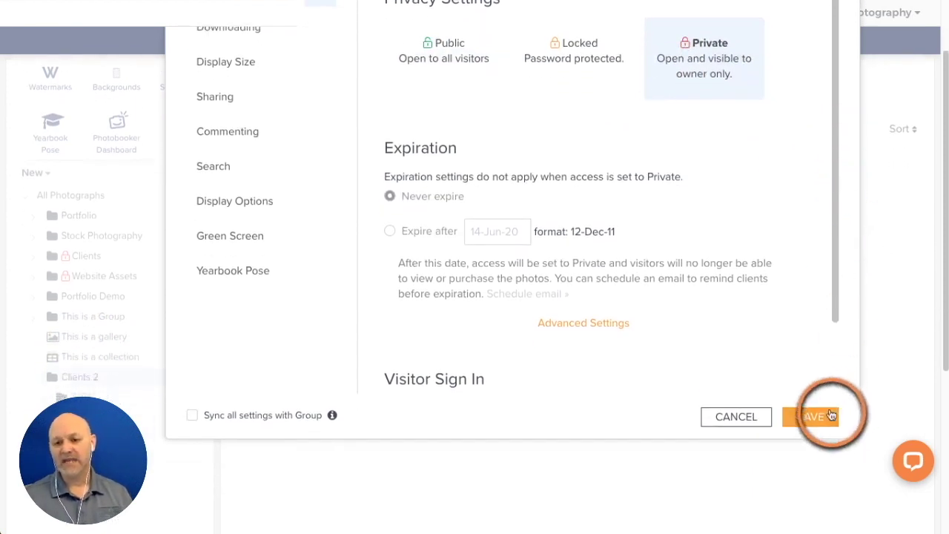
pyautogui.click(828, 417)
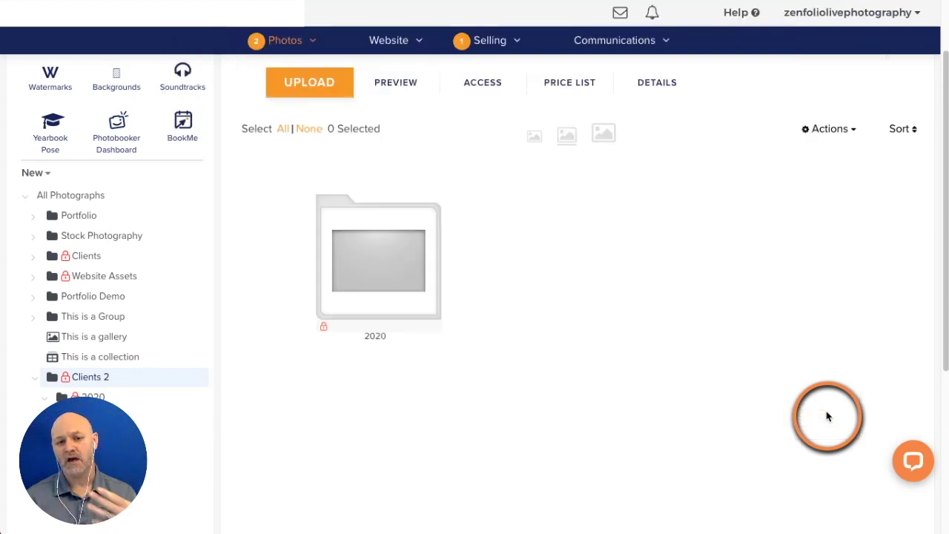
# - Create a new gallery inside the 2020 Portraits group, named with the client's surname followed by "Family Portraits"
pyautogui.scroll(-3, 195, 349)
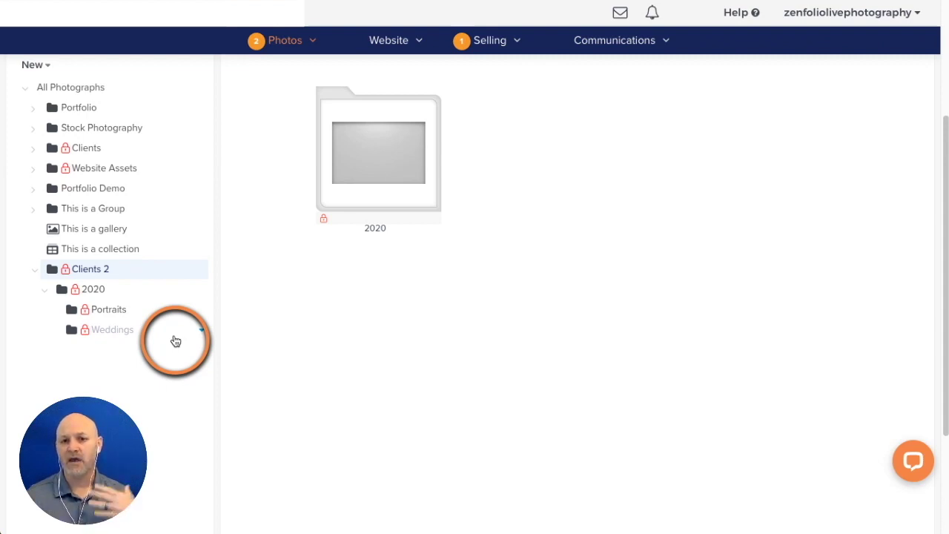
pyautogui.moveTo(176, 341)
pyautogui.mouseDown()
pyautogui.moveTo(116, 308)
pyautogui.moveTo(183, 283)
pyautogui.moveTo(95, 343)
pyautogui.mouseUp()
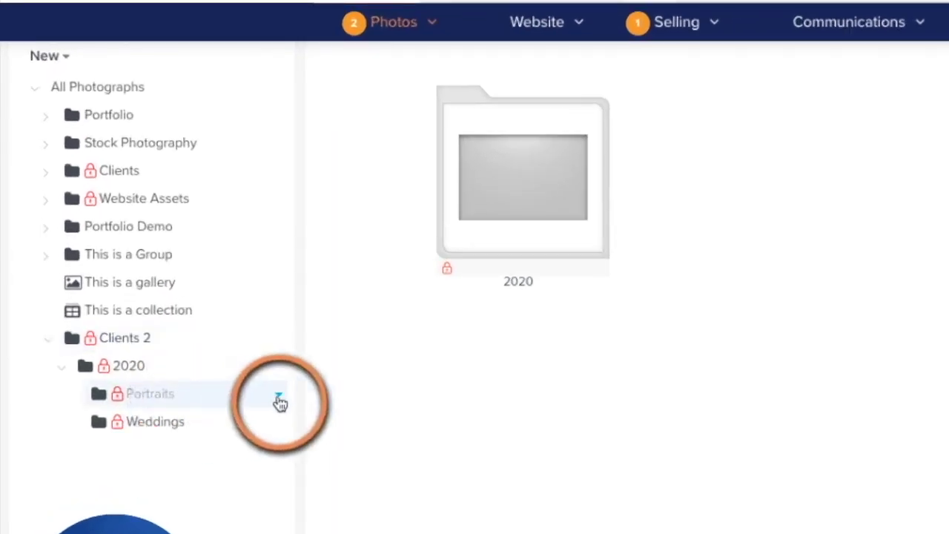
pyautogui.click(280, 402)
pyautogui.scroll(-2, 250, 374)
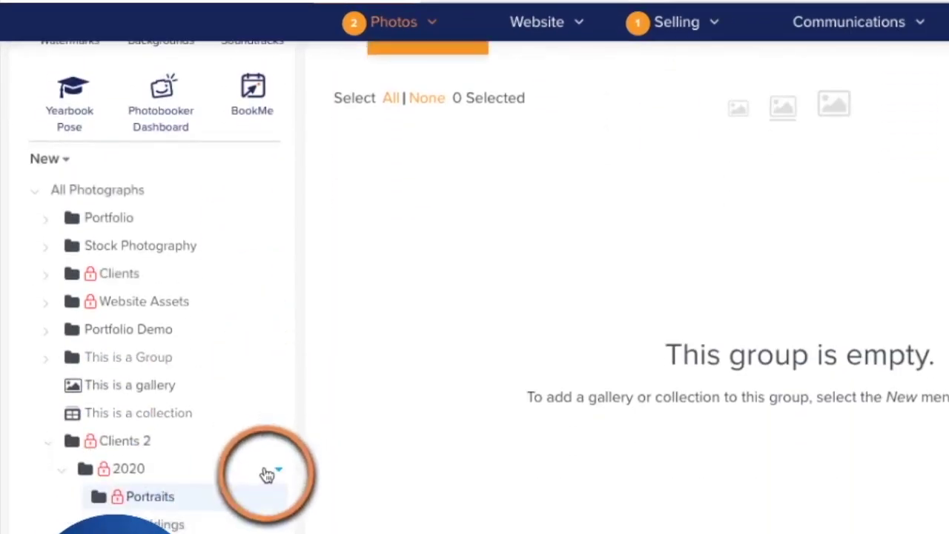
pyautogui.click(280, 497)
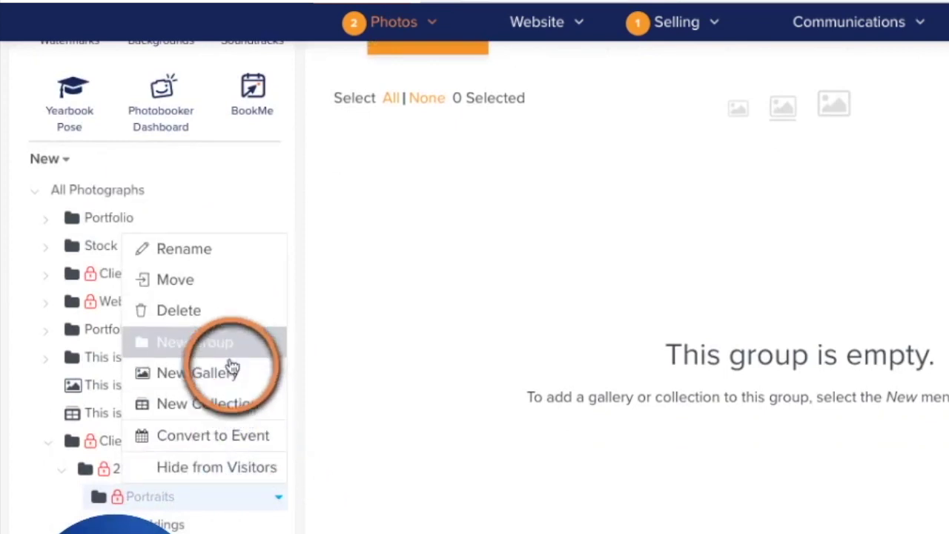
pyautogui.click(232, 374)
pyautogui.scroll(-2, 243, 358)
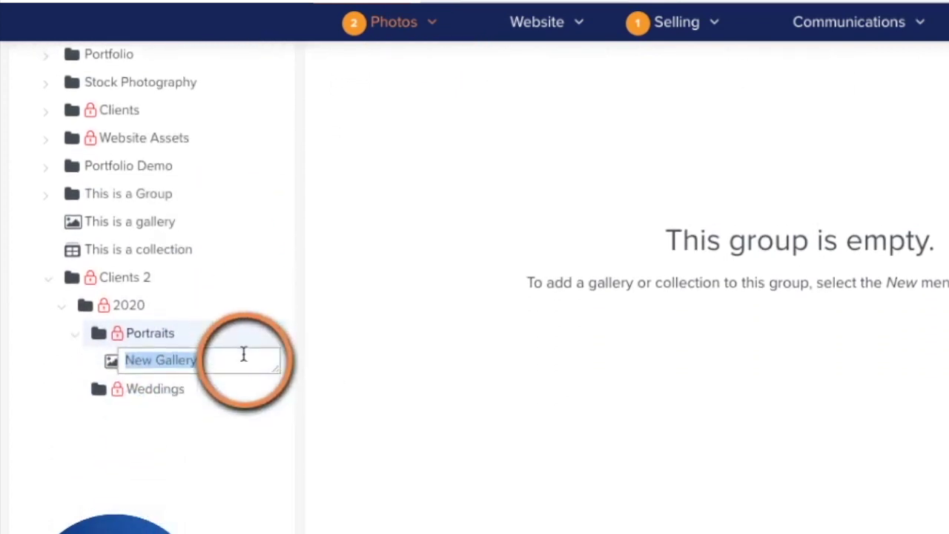
pyautogui.write('Oli')
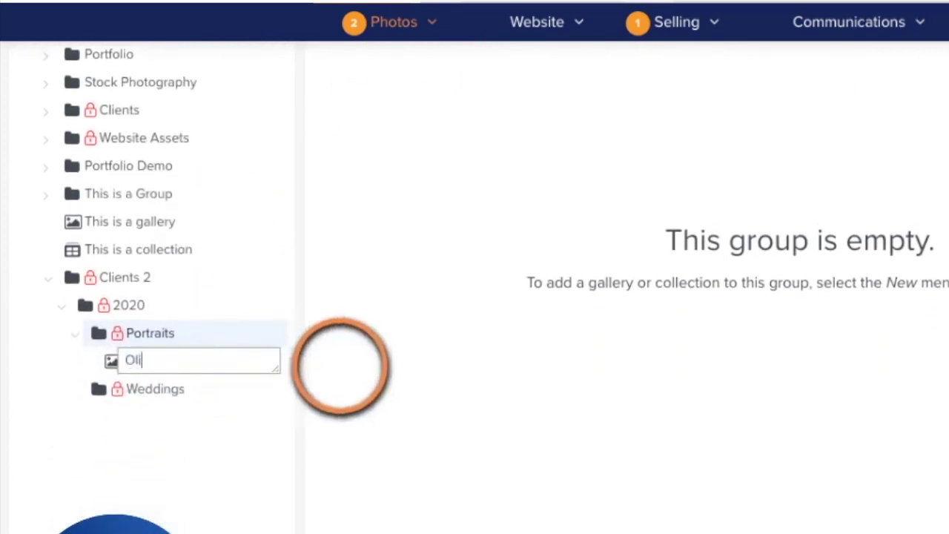
pyautogui.write('ver Famil')
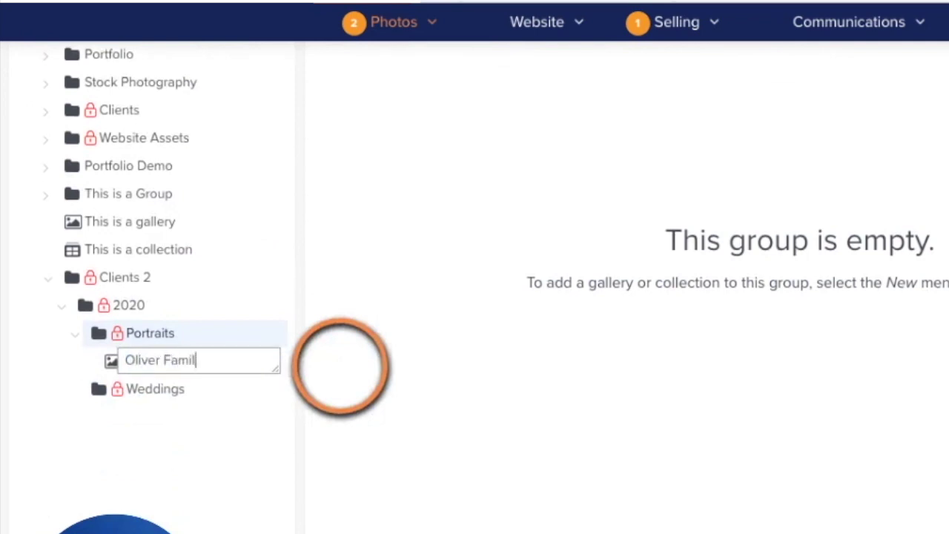
pyautogui.write('y Portraits')
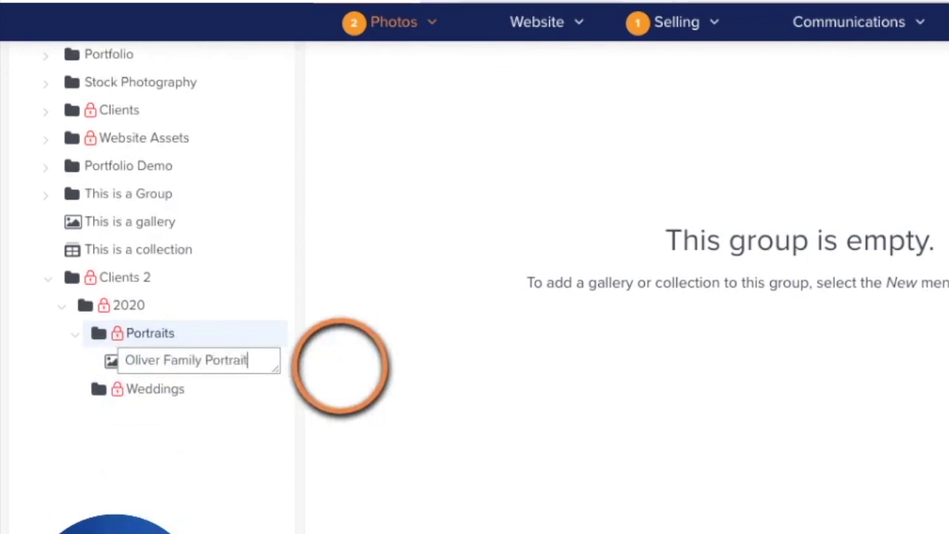
pyautogui.press('Return')
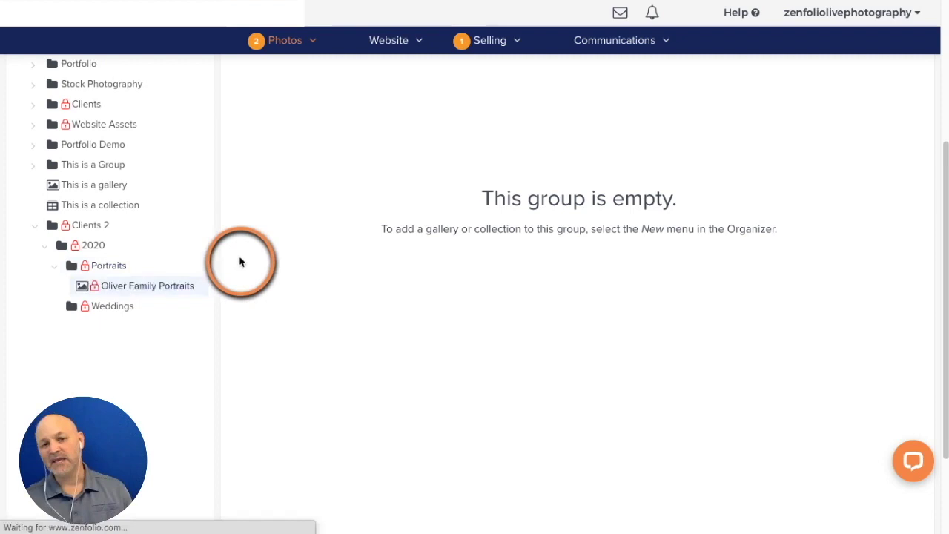
# - Set the new family portraits gallery's privacy to Locked, enter its access password, and save the access settings
pyautogui.click(189, 285)
pyautogui.scroll(-3, 189, 302)
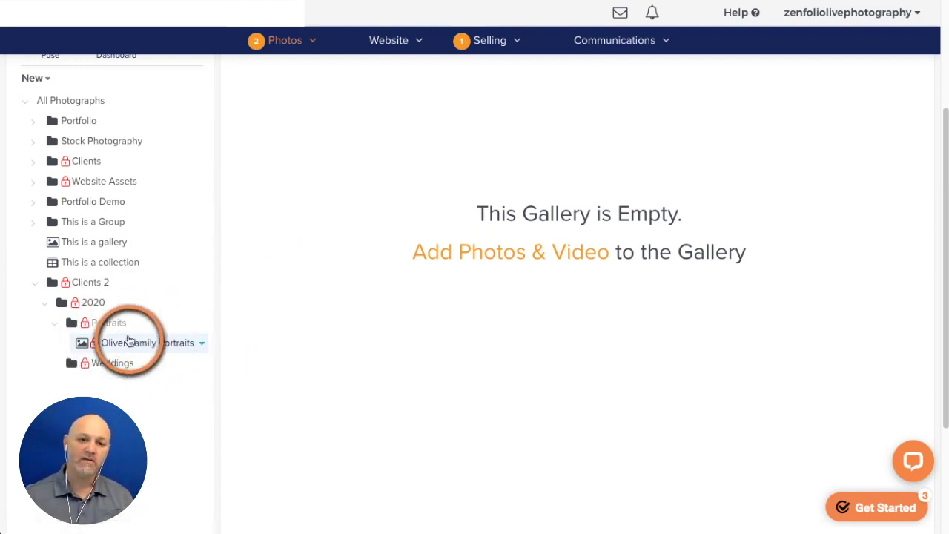
pyautogui.click(126, 348)
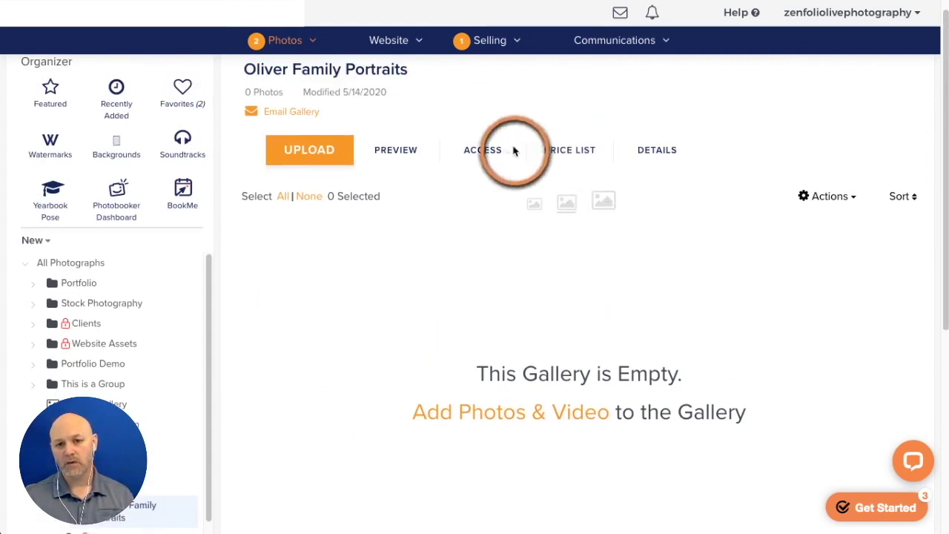
pyautogui.click(496, 153)
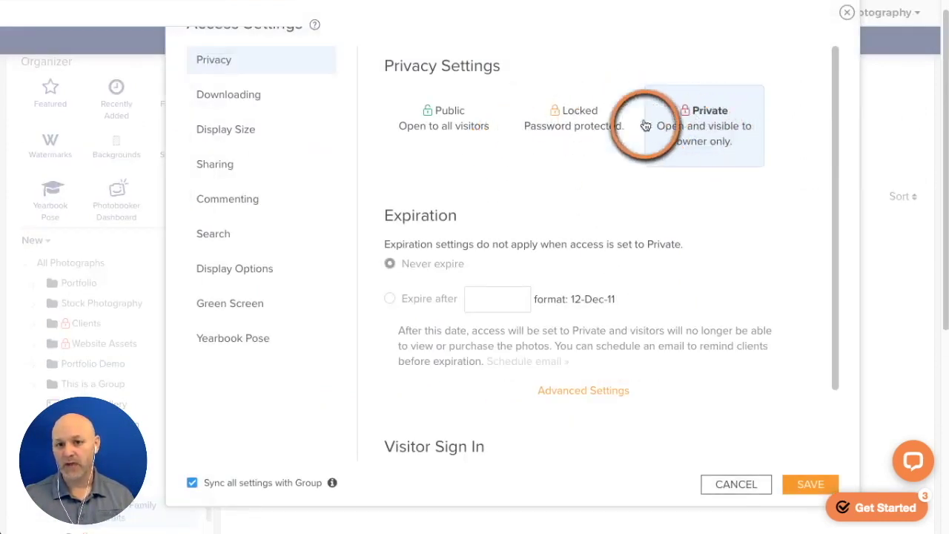
pyautogui.click(609, 127)
pyautogui.click(529, 211)
pyautogui.write('p')
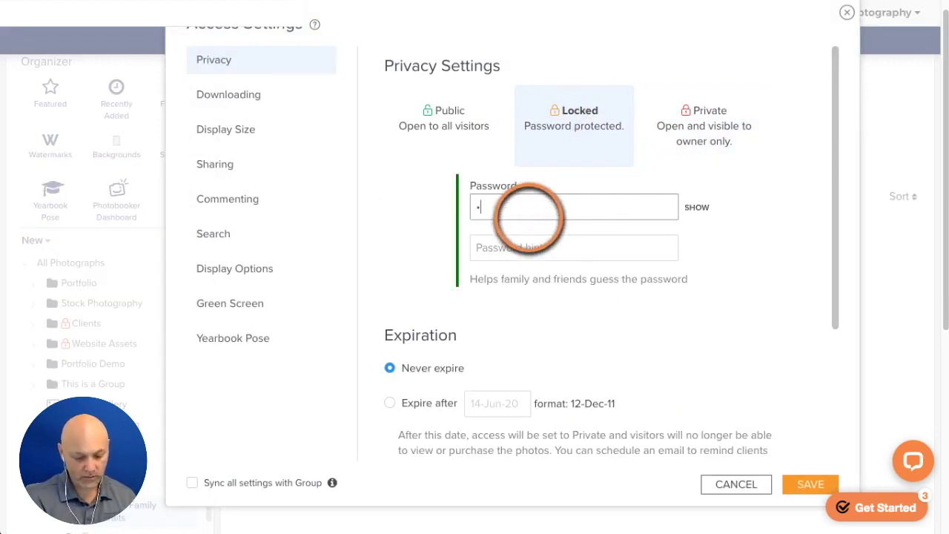
pyautogui.click(806, 484)
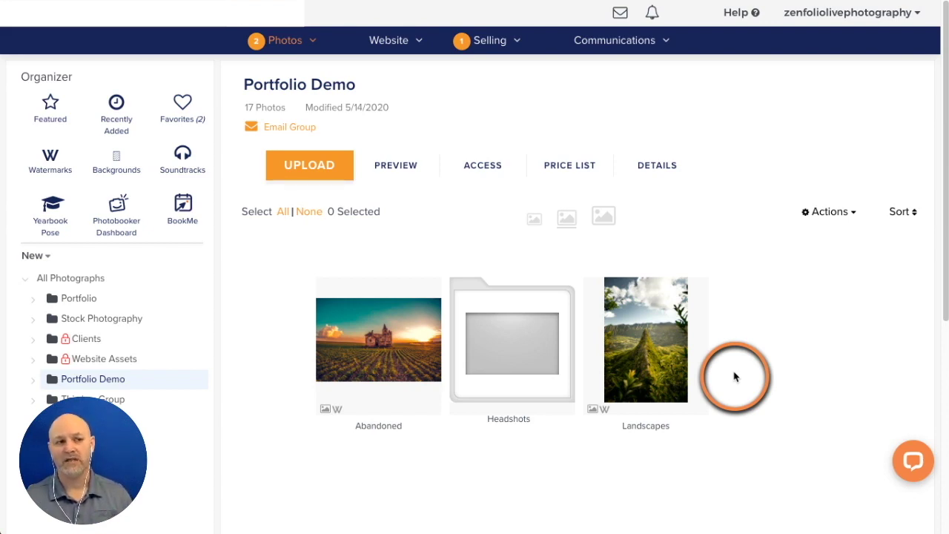
# - Create a gallery inside Clients > 2020 > Engagements, named with the client's name followed by "Engagement Session"
pyautogui.scroll(-1, 120, 313)
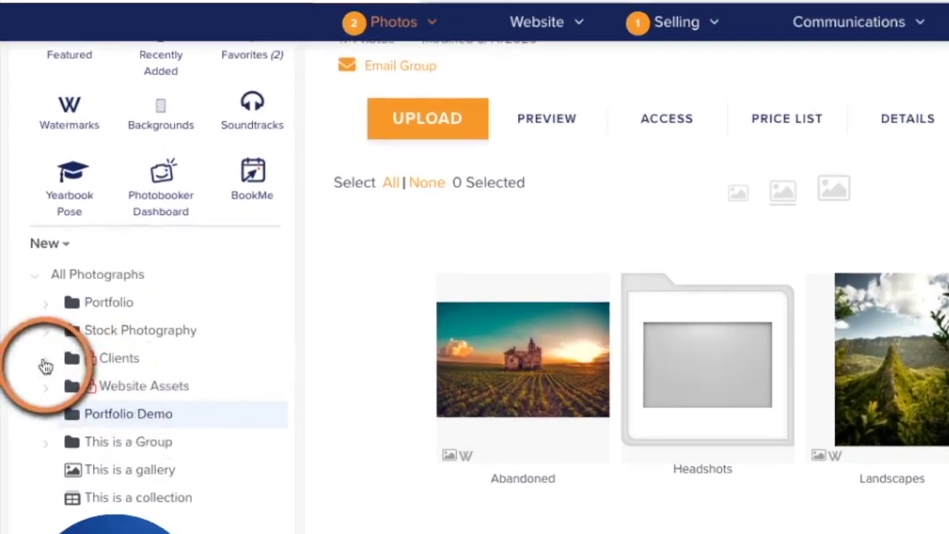
pyautogui.click(32, 286)
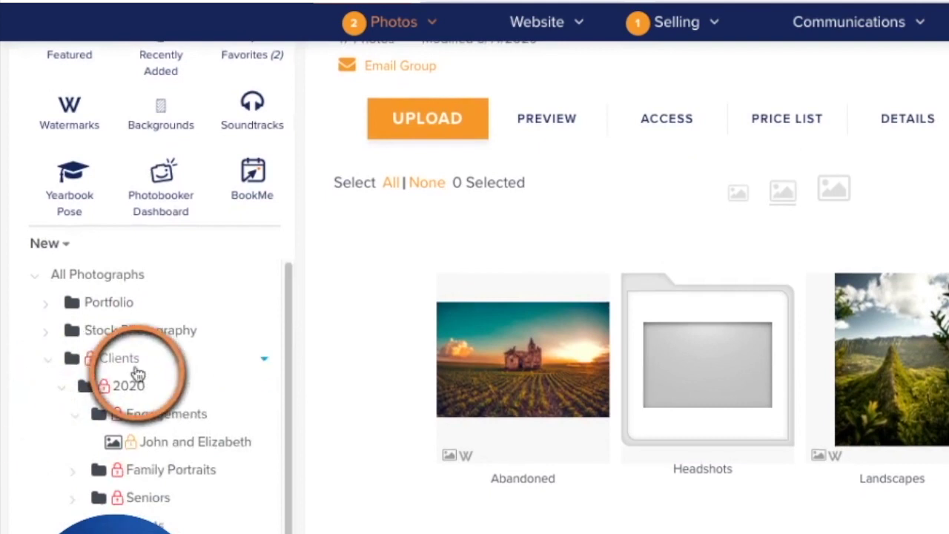
pyautogui.scroll(-1, 138, 374)
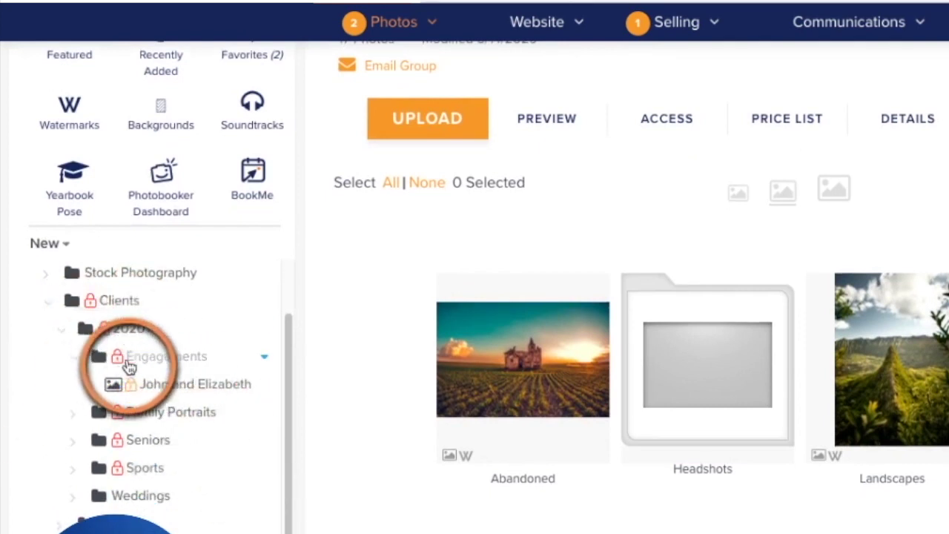
pyautogui.click(264, 361)
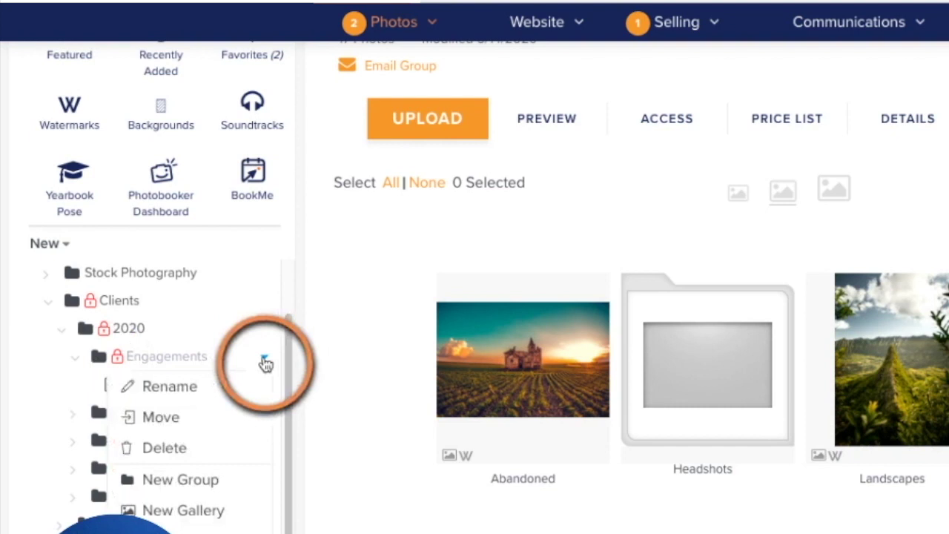
pyautogui.click(183, 510)
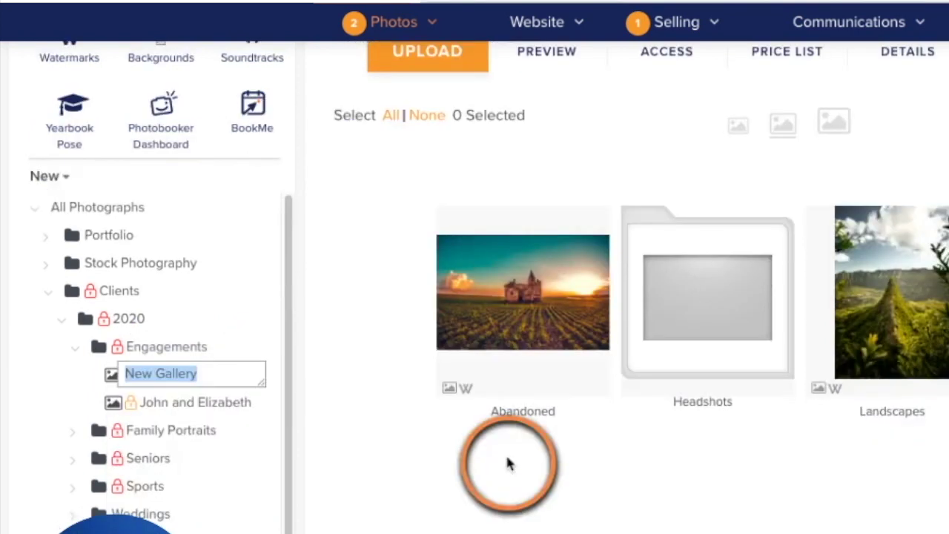
pyautogui.write('Lens ')
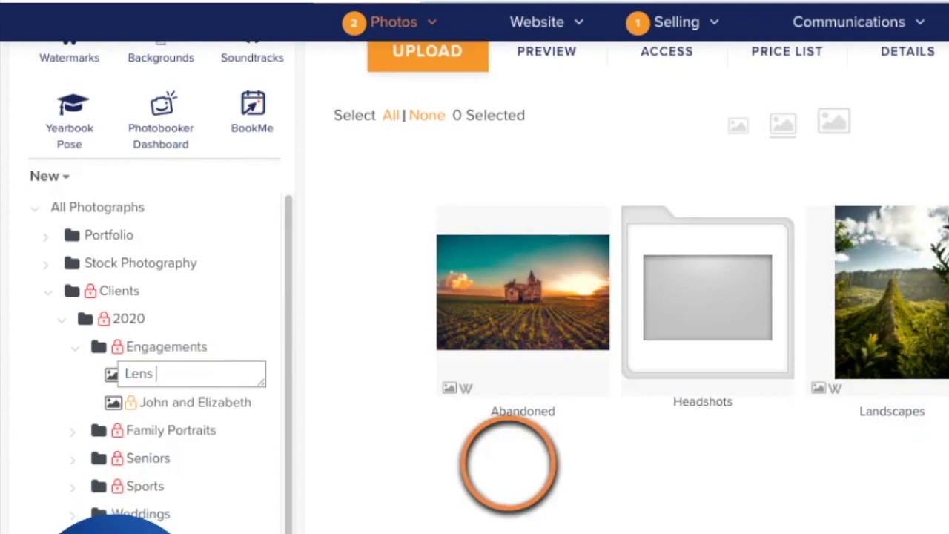
pyautogui.write('Engagemen')
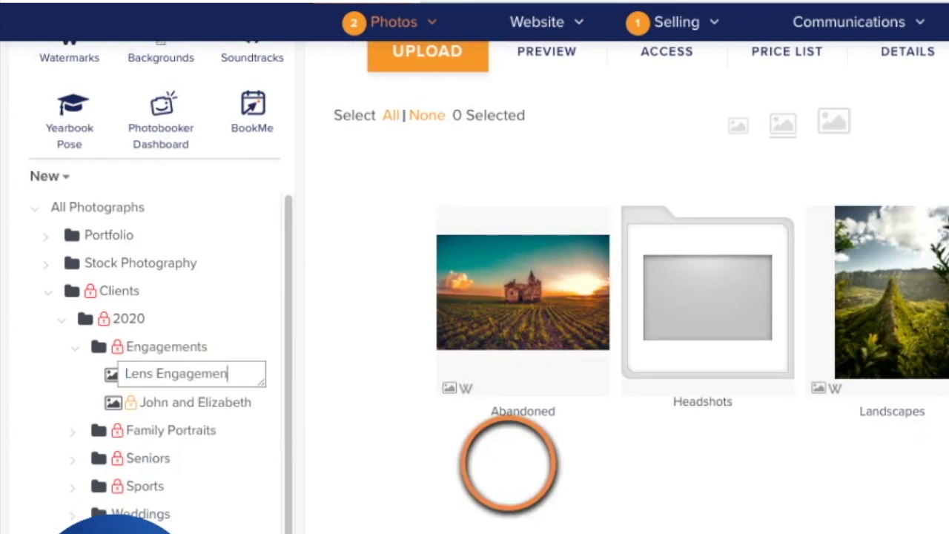
pyautogui.write('t Session')
pyautogui.press('Return')
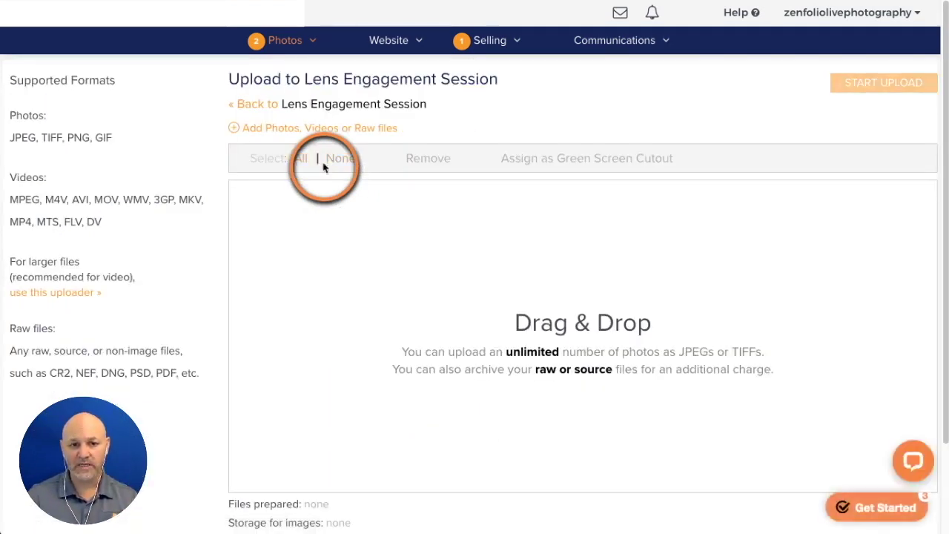
# - Try to add the three photos from the local Headshots Men folder to the engagement session gallery's upload list
pyautogui.click(434, 254)
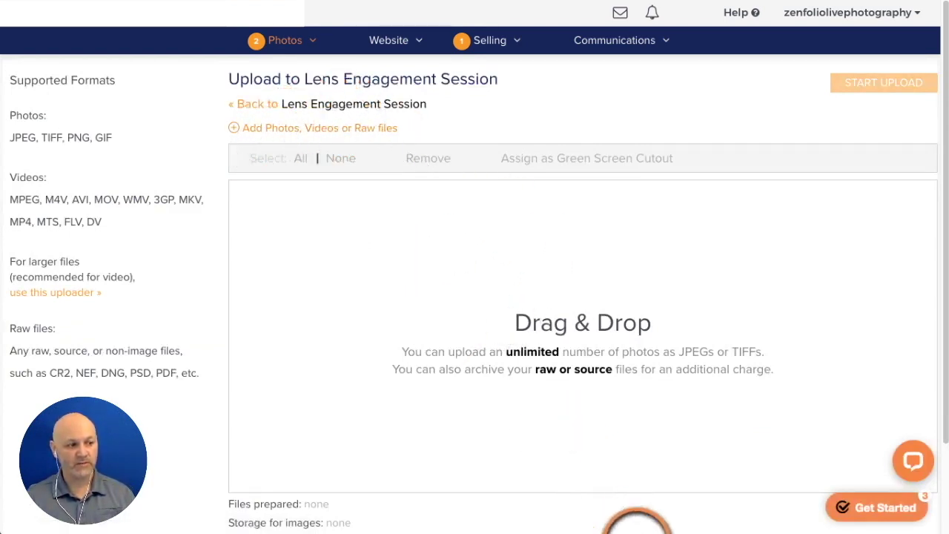
pyautogui.click(636, 523)
pyautogui.click(656, 206)
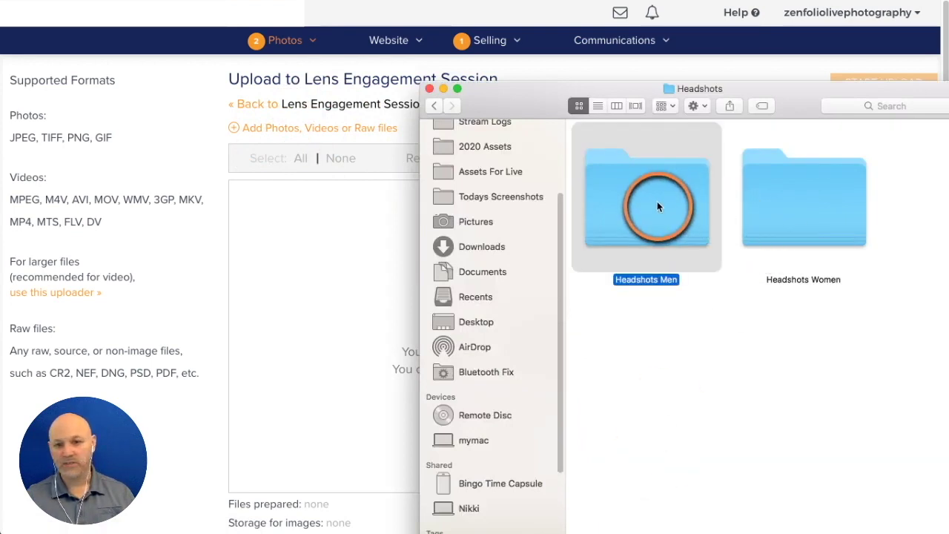
pyautogui.doubleClick(657, 206)
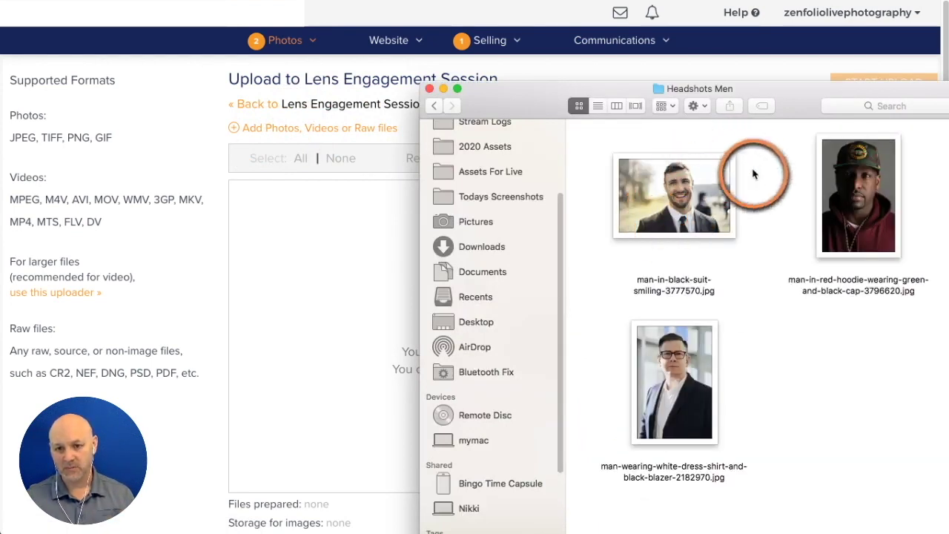
pyautogui.moveTo(907, 377); pyautogui.dragTo(366, 270)
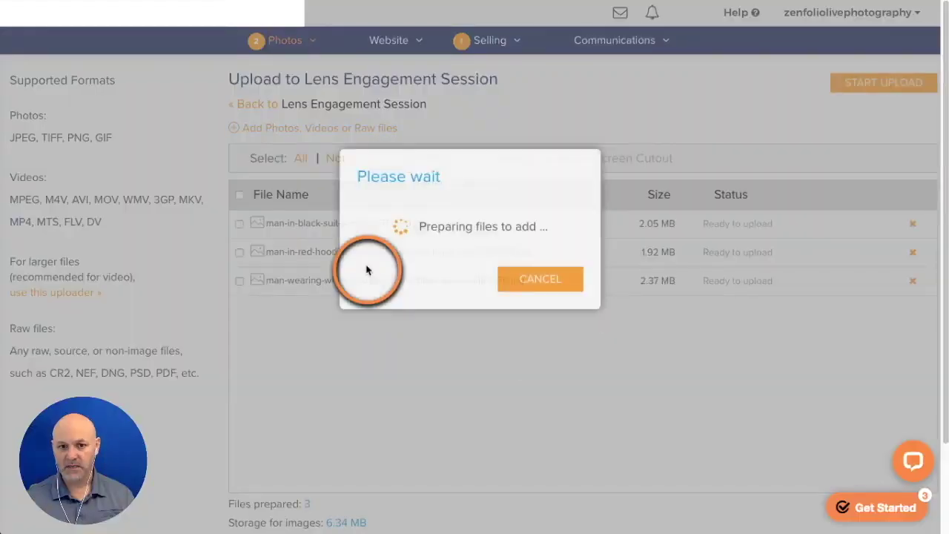
pyautogui.click(540, 279)
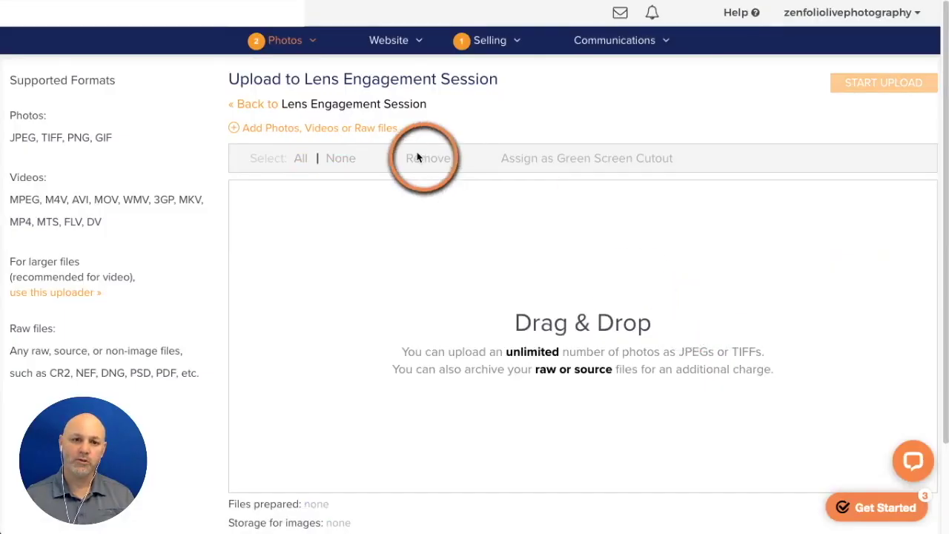
# - Try to add ZFL1.png from the Todays Screenshots folder to the engagement session gallery through the file picker
pyautogui.click(416, 181)
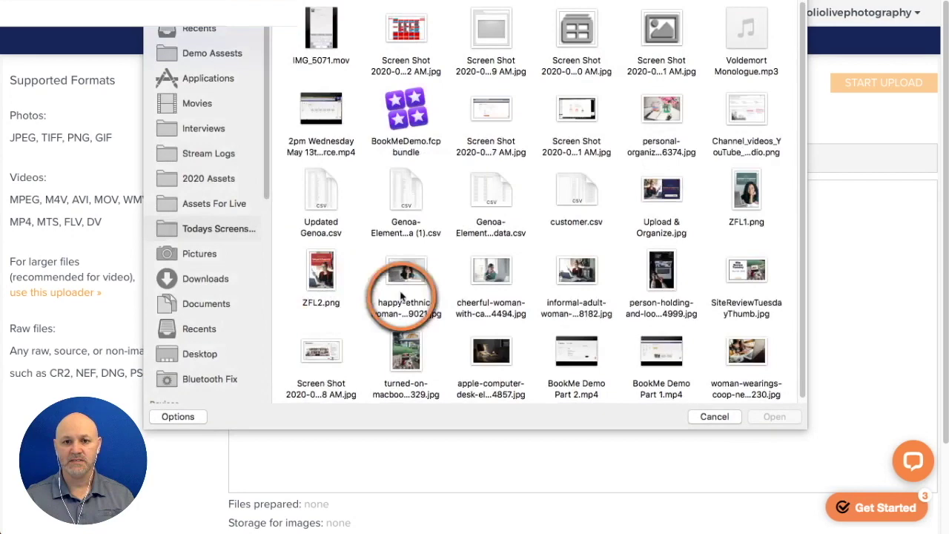
pyautogui.click(746, 194)
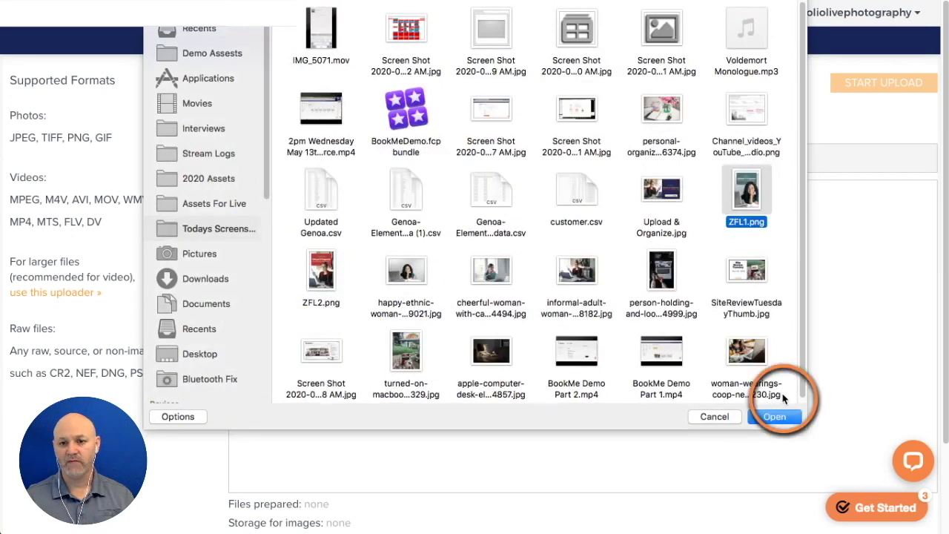
pyautogui.click(777, 416)
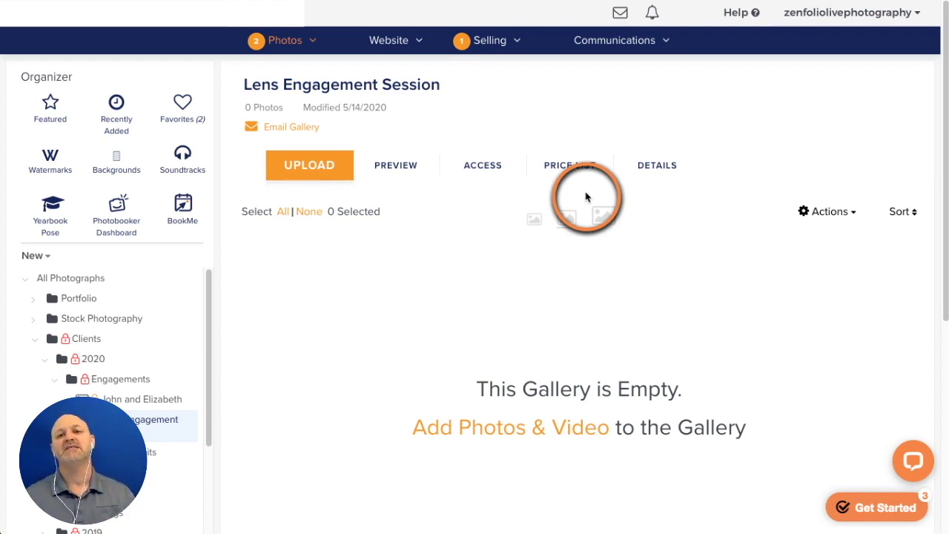
# - Open the existing locked couple's gallery in the 2020 Engagements group and go to its upload page
pyautogui.scroll(-2, 74, 318)
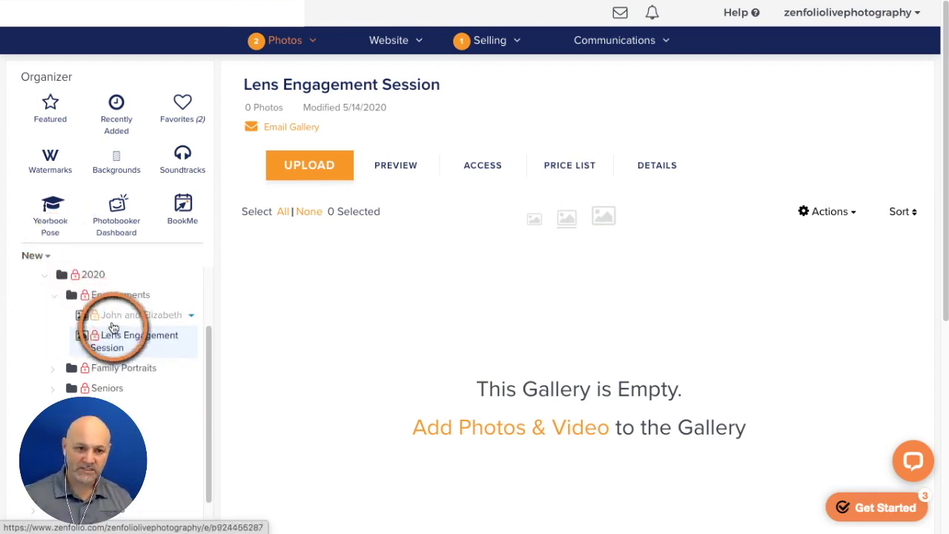
pyautogui.click(113, 321)
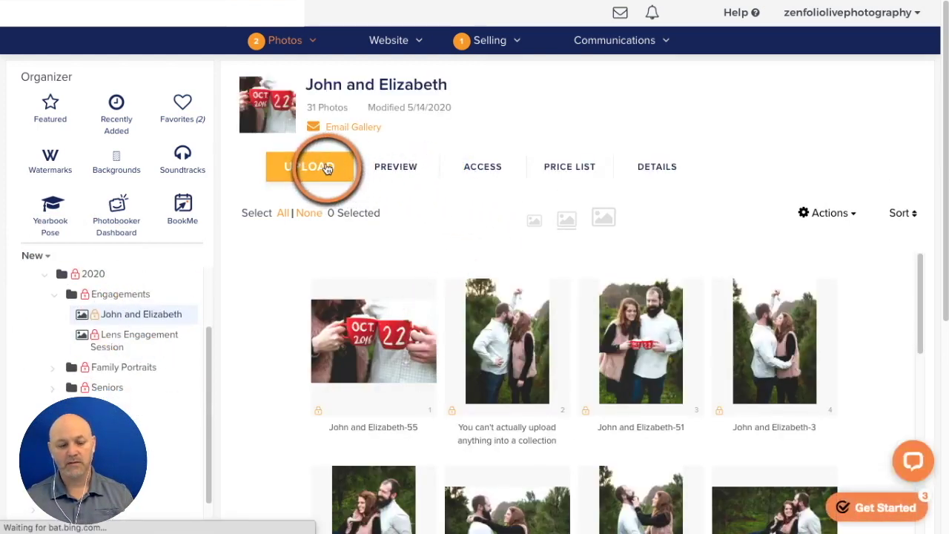
pyautogui.click(327, 169)
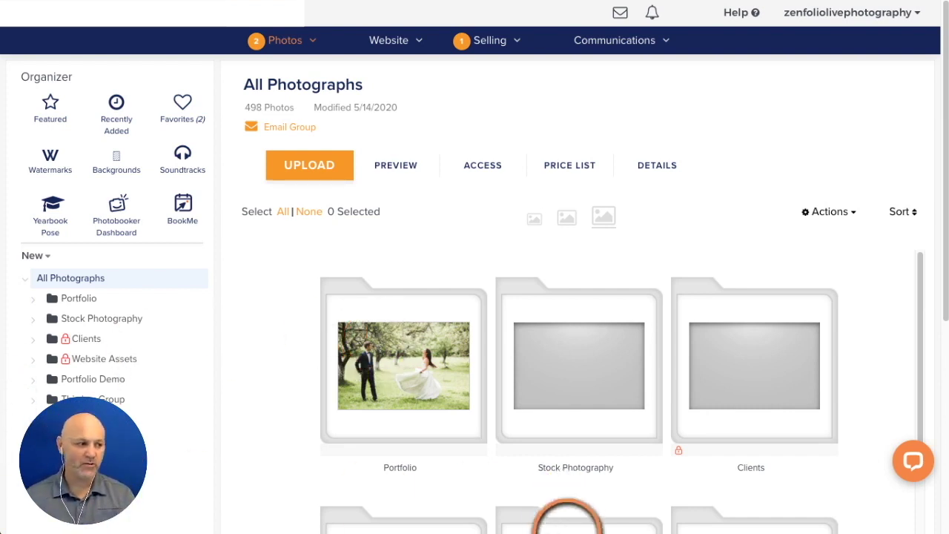
# - Examine the local Portfolio Demo folder's structure, including the contents of Headshots Men and Headshots Women inside Headshots
pyautogui.click(568, 528)
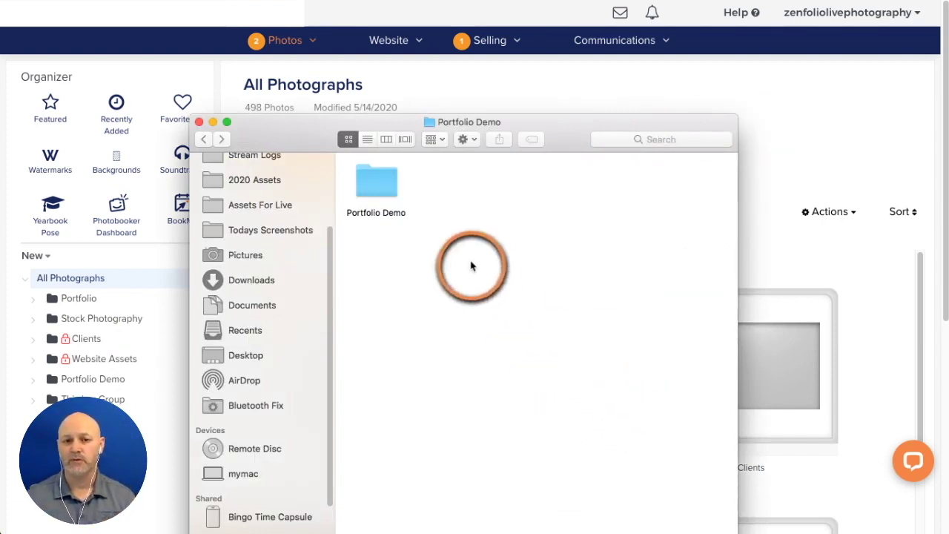
pyautogui.doubleClick(384, 194)
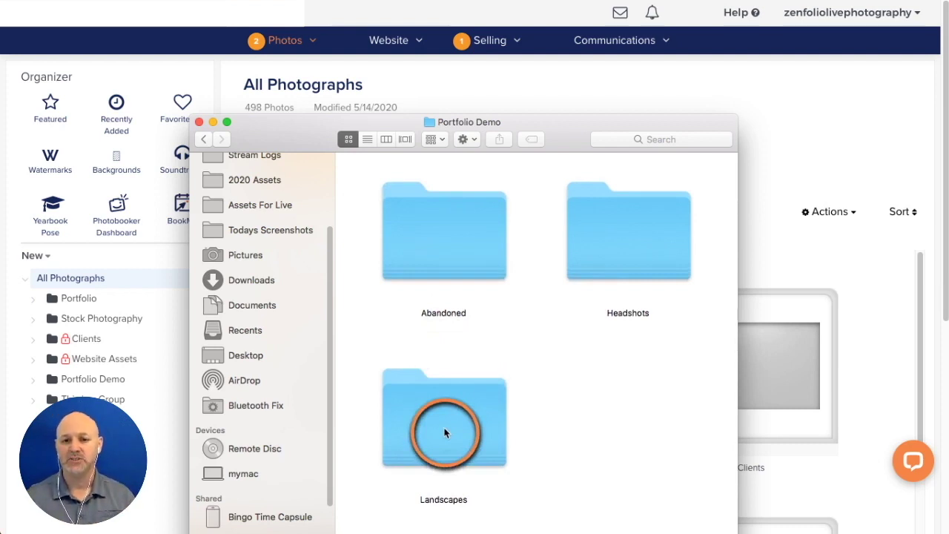
pyautogui.click(624, 237)
pyautogui.doubleClick(624, 238)
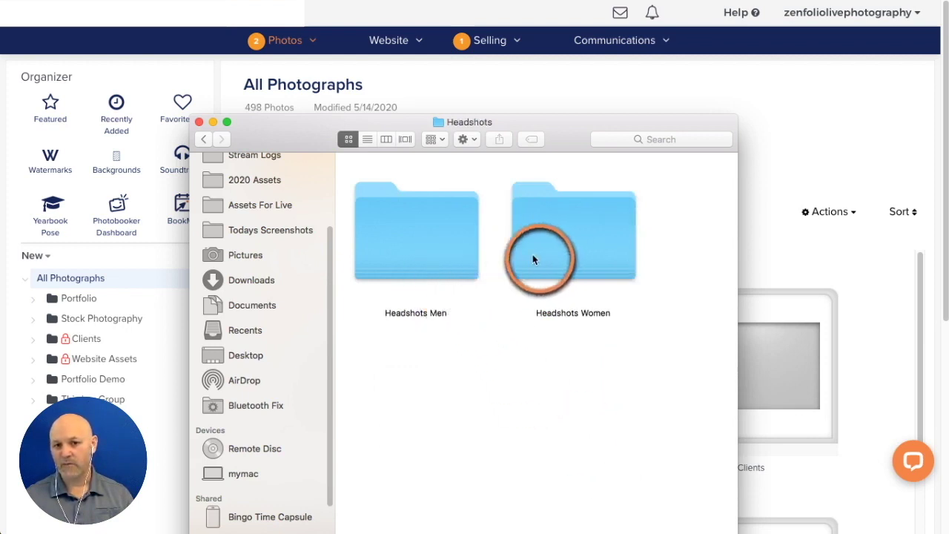
pyautogui.click(419, 252)
pyautogui.doubleClick(419, 252)
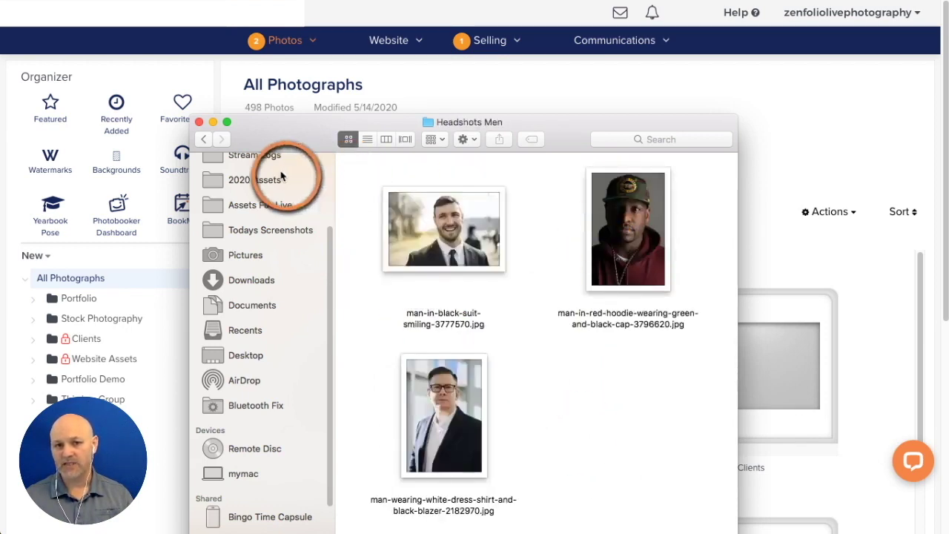
pyautogui.click(212, 143)
pyautogui.click(543, 220)
pyautogui.doubleClick(543, 221)
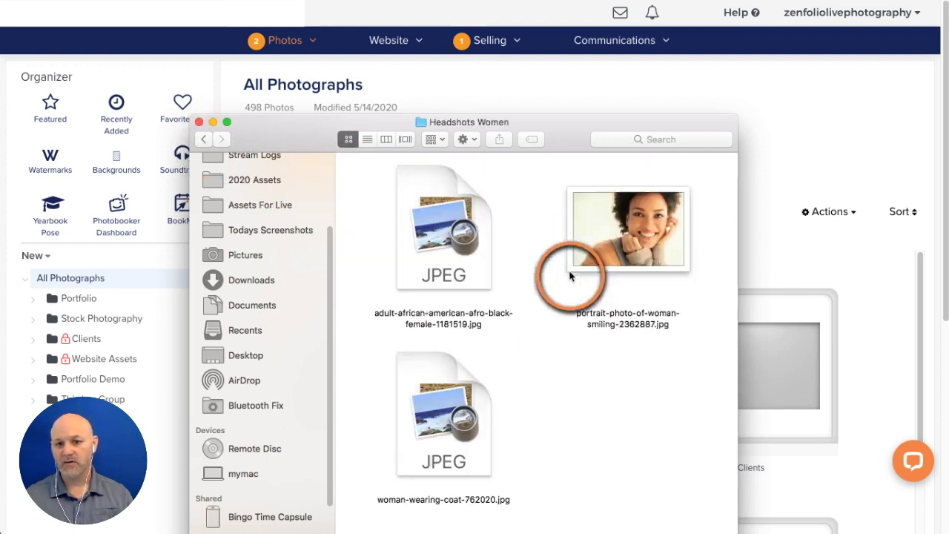
pyautogui.click(206, 143)
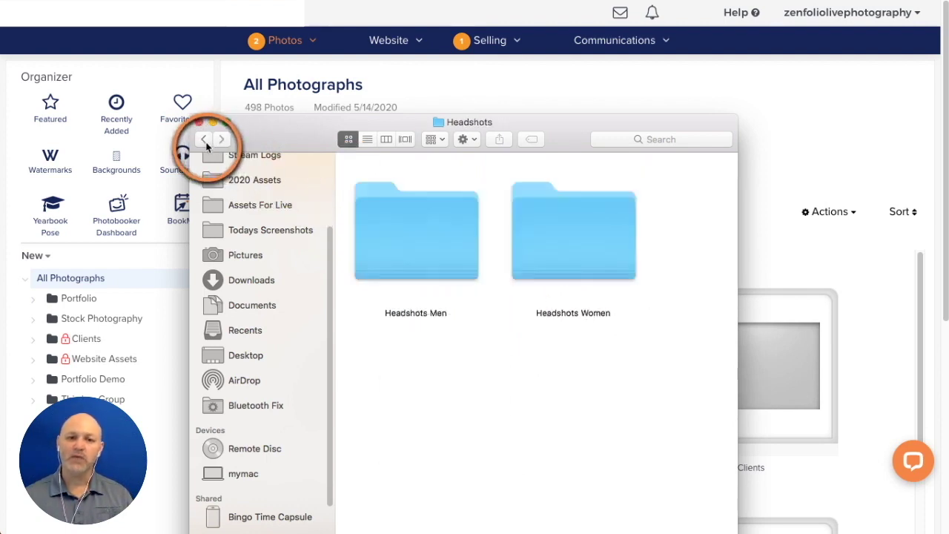
pyautogui.click(204, 140)
pyautogui.click(204, 141)
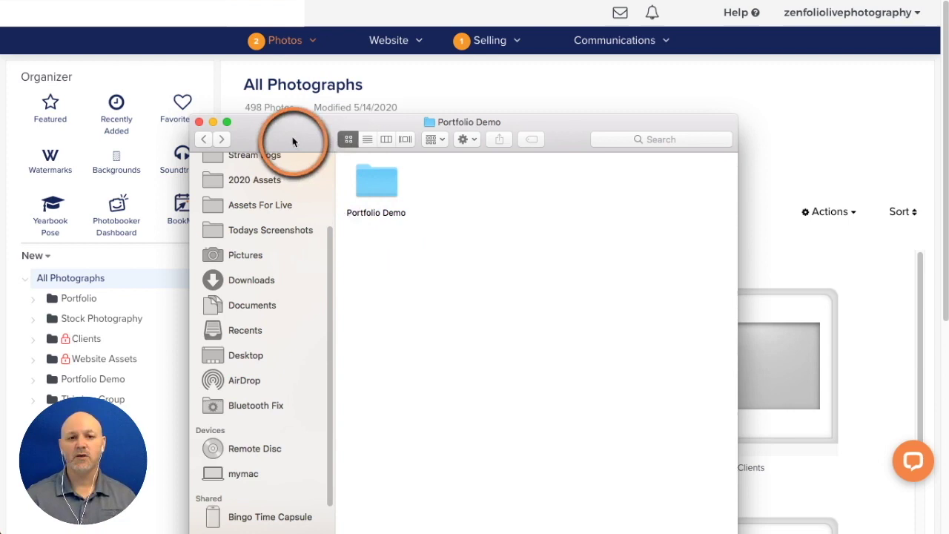
# - Add the whole local Portfolio Demo folder with its subfolders to the All Photographs upload list and try to start the upload
pyautogui.moveTo(296, 138); pyautogui.dragTo(948, 163)
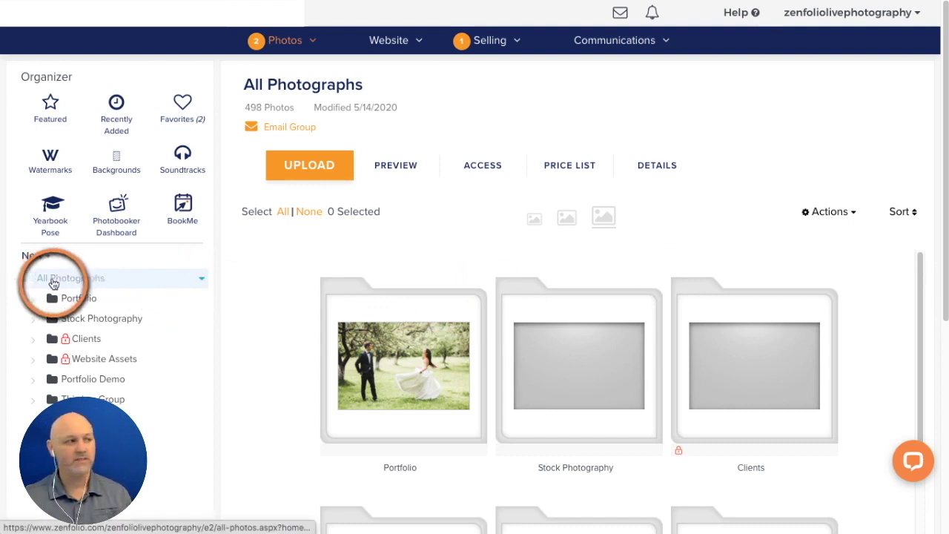
pyautogui.click(324, 162)
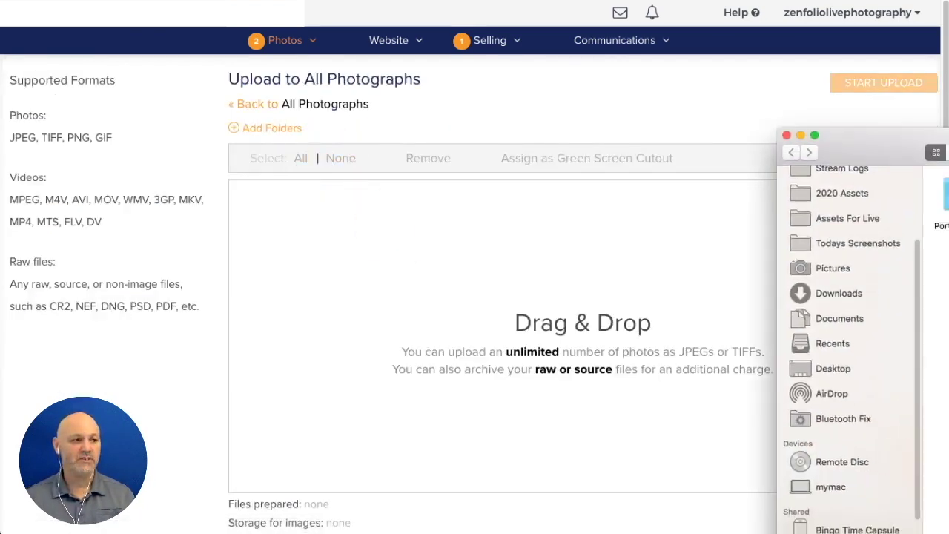
pyautogui.click(893, 190)
pyautogui.moveTo(893, 190); pyautogui.dragTo(507, 270)
pyautogui.click(297, 338)
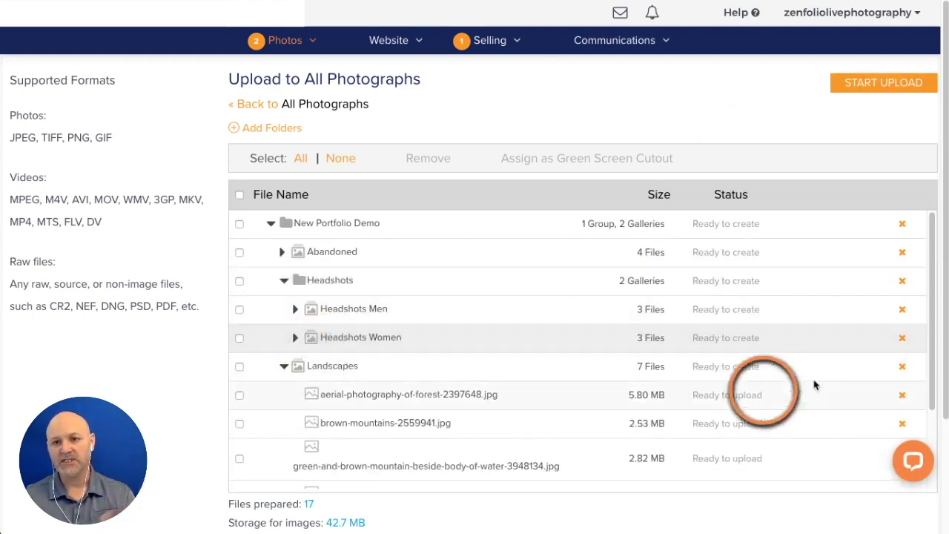
pyautogui.click(895, 83)
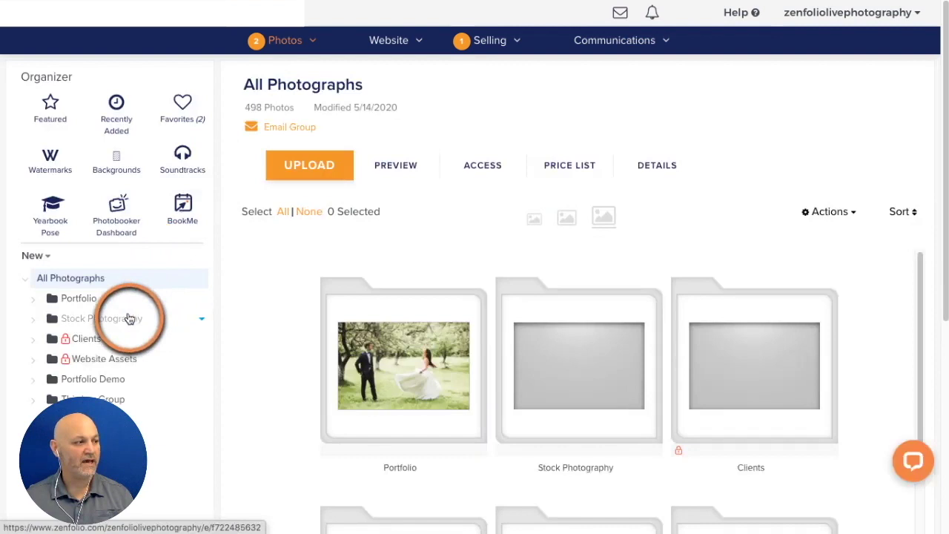
# - Compare the Abandoned gallery in the Portfolio Demo group with the photos in the matching local Abandoned folder
pyautogui.click(32, 398)
pyautogui.scroll(-3, 52, 382)
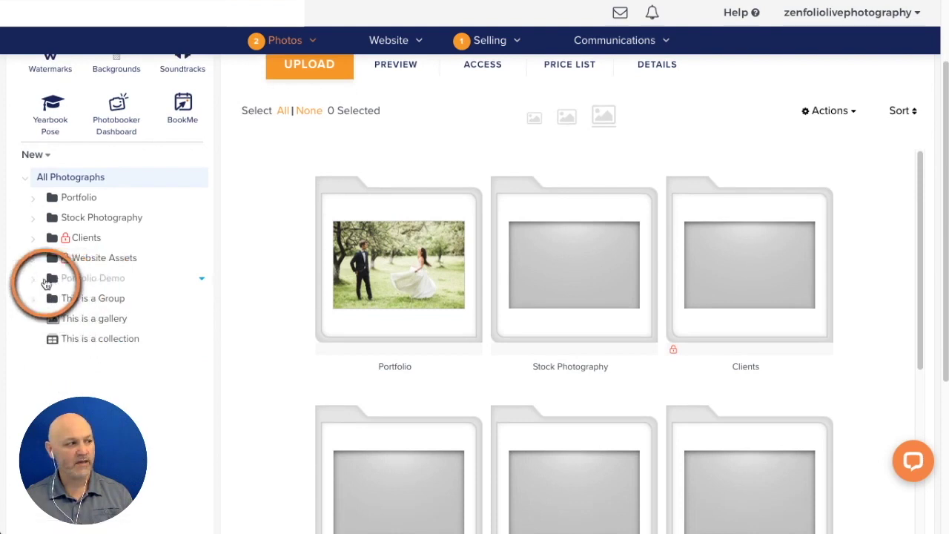
pyautogui.click(46, 282)
pyautogui.scroll(-1, 75, 271)
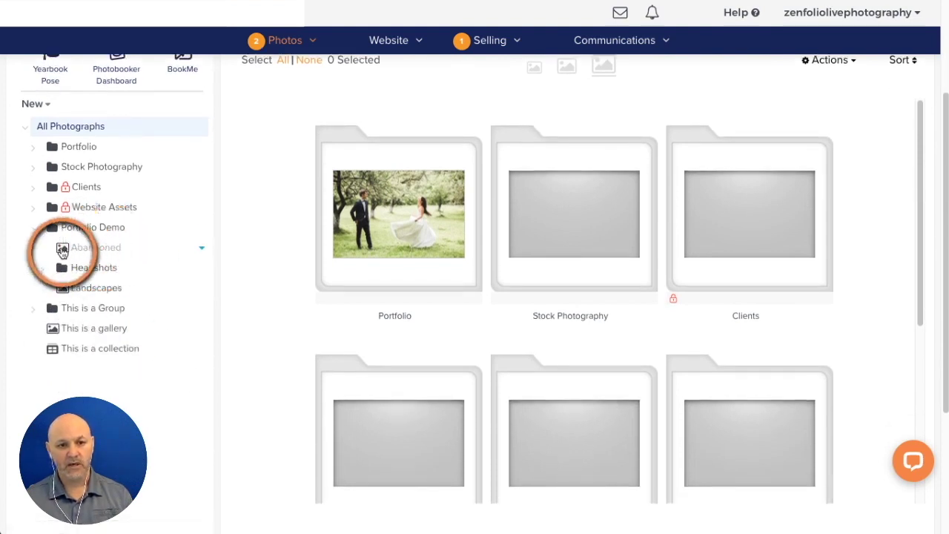
pyautogui.click(62, 249)
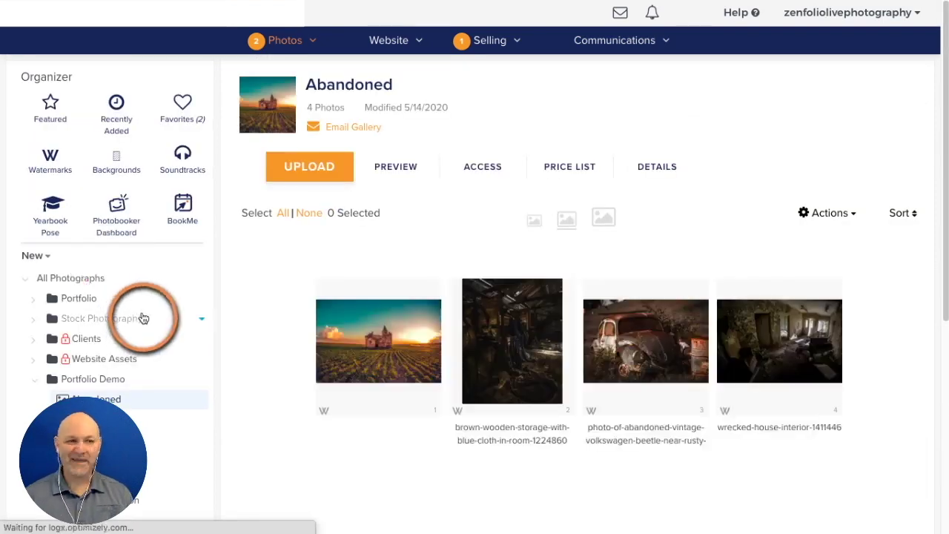
pyautogui.scroll(-1, 137, 319)
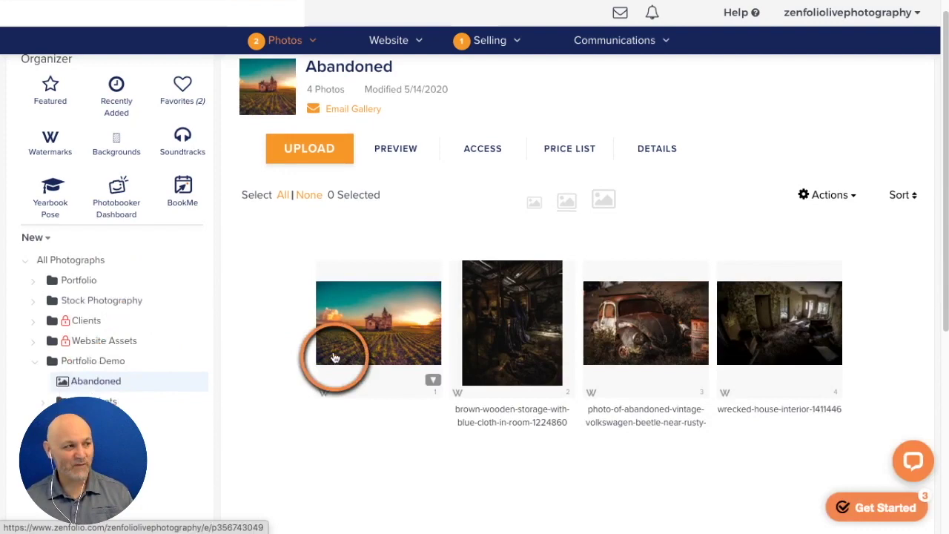
pyautogui.moveTo(919, 72); pyautogui.dragTo(610, 95)
pyautogui.doubleClick(613, 147)
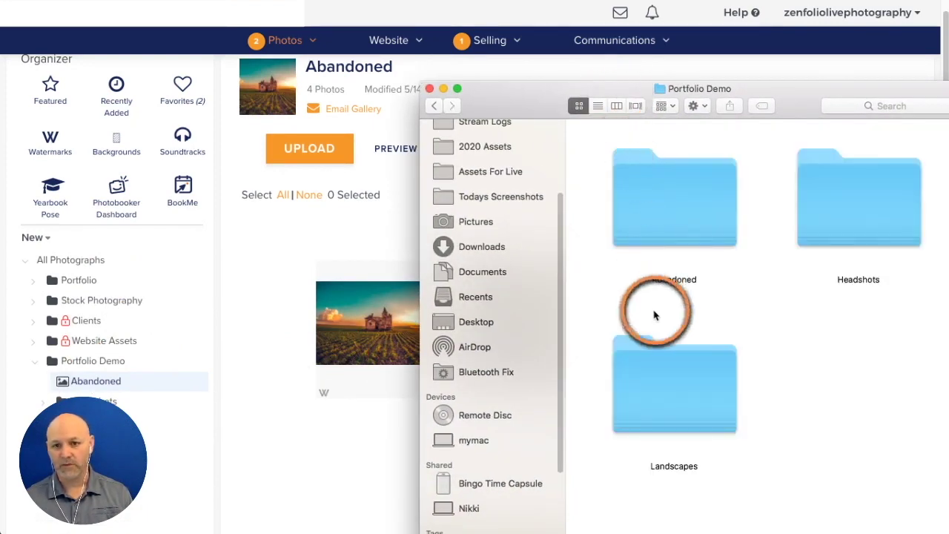
pyautogui.doubleClick(694, 224)
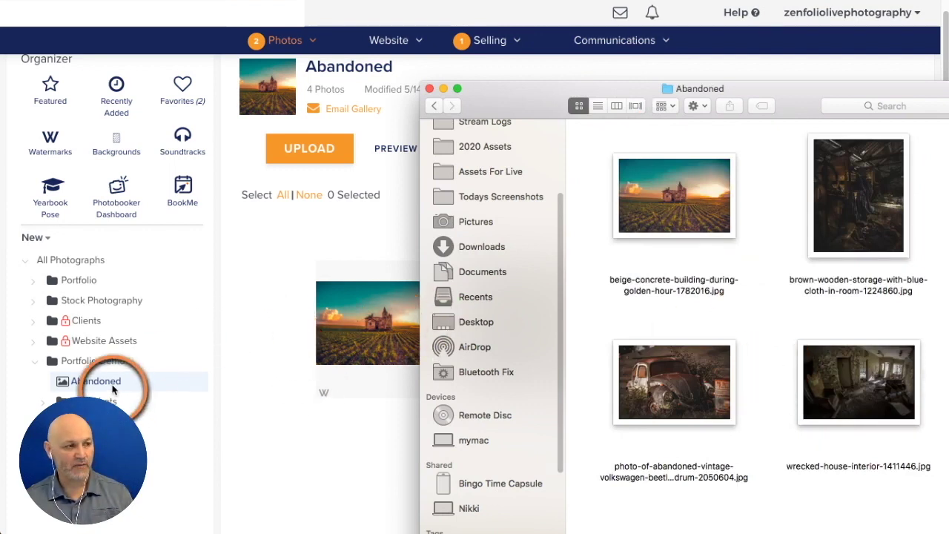
# - Compare the Headshots subfolders on the computer with the galleries inside the Portfolio Demo group's Headshots group
pyautogui.press('super+bracketleft')
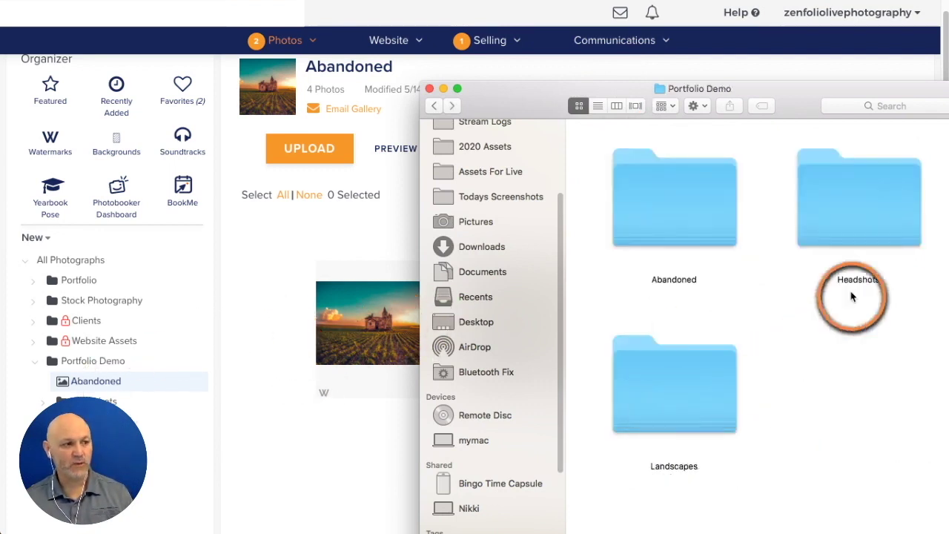
pyautogui.doubleClick(851, 297)
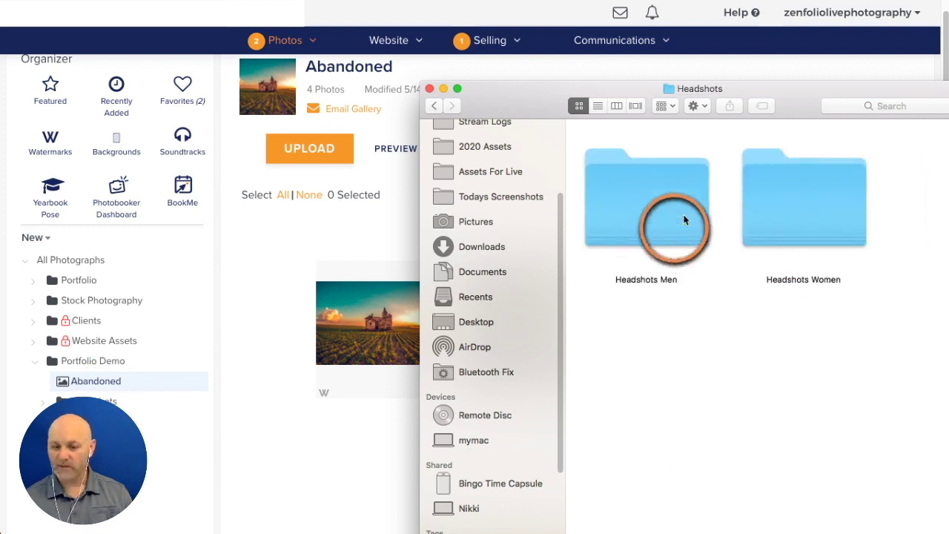
pyautogui.scroll(-5, 99, 314)
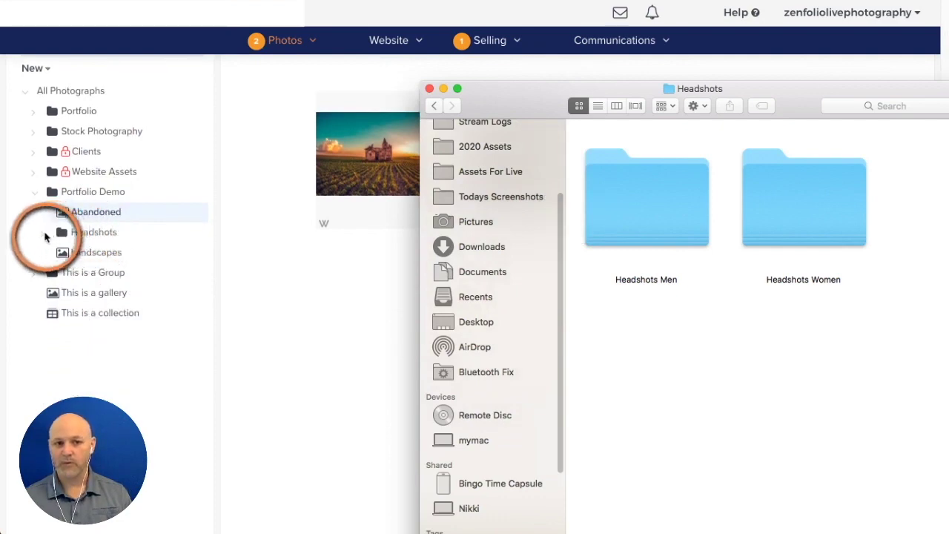
pyautogui.click(37, 236)
pyautogui.click(43, 233)
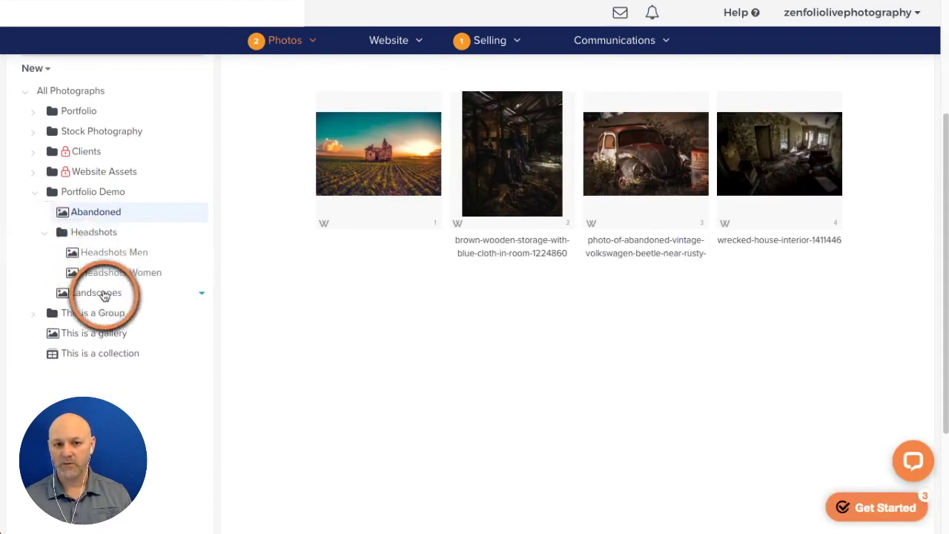